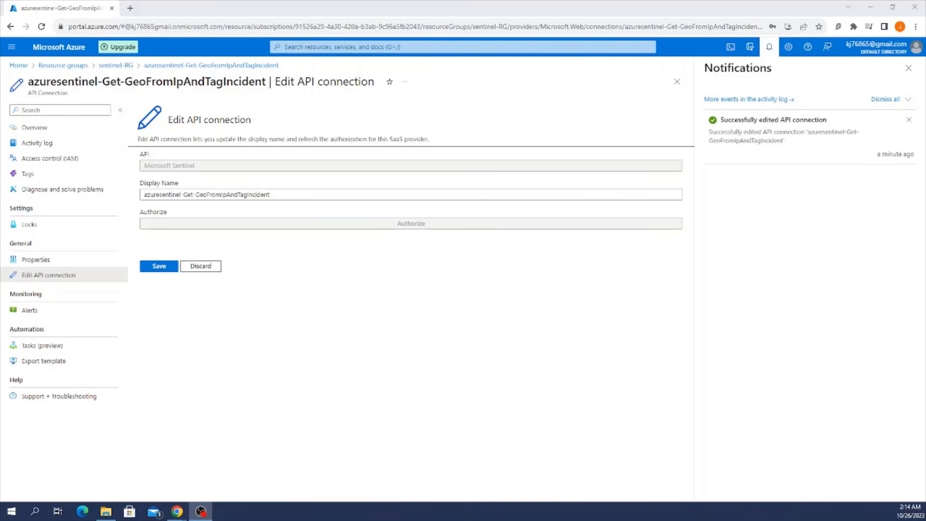
Open sentinel-workspace in Microsoft Sentinel and go from its data connectors to the Content hub
{"action": "left_click", "coordinate": [339, 47]}
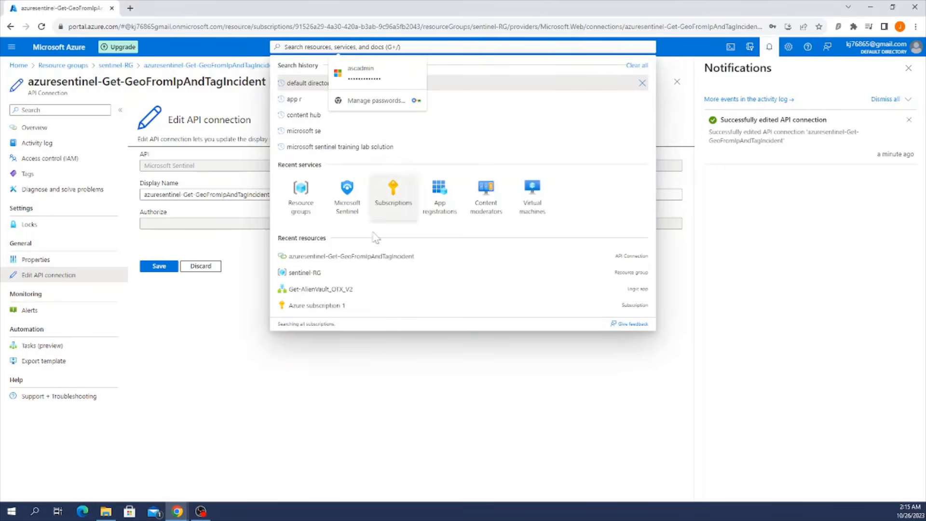
{"action": "left_click", "coordinate": [348, 205]}
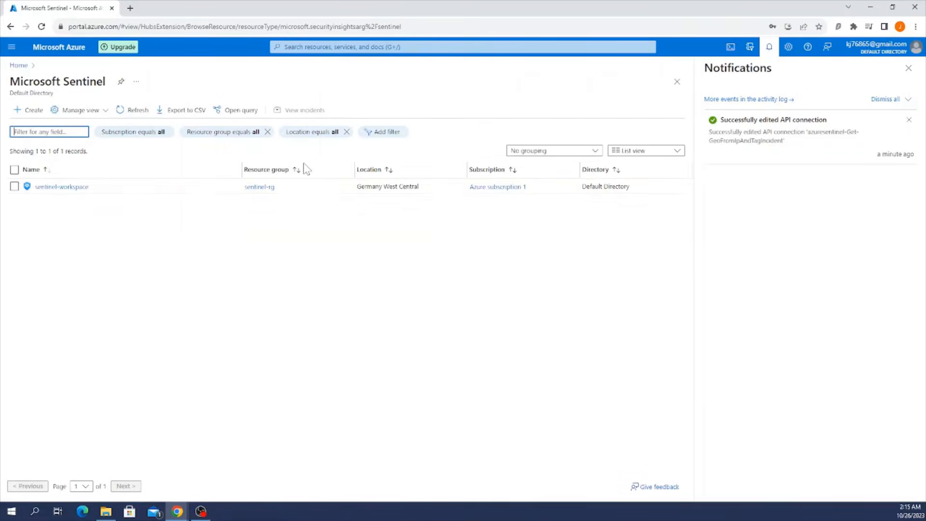
{"action": "left_click", "coordinate": [61, 187]}
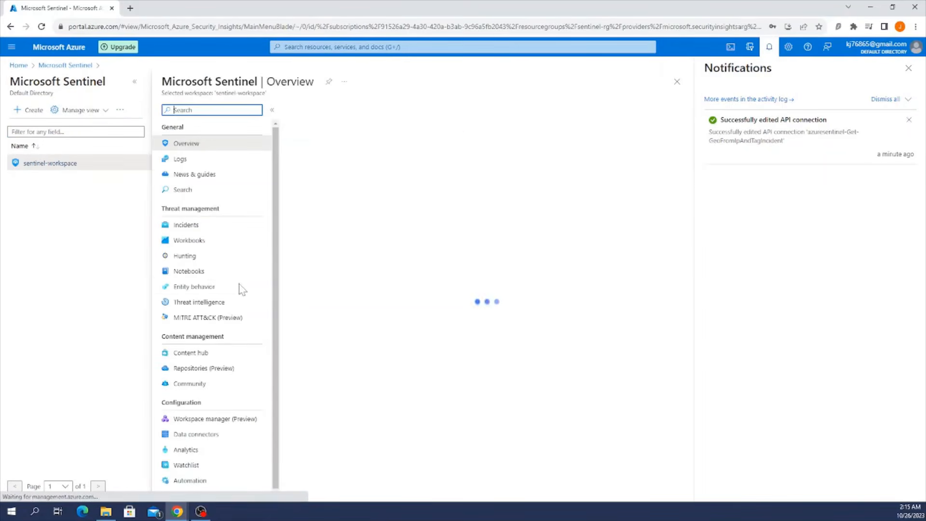
{"action": "left_click", "coordinate": [199, 429]}
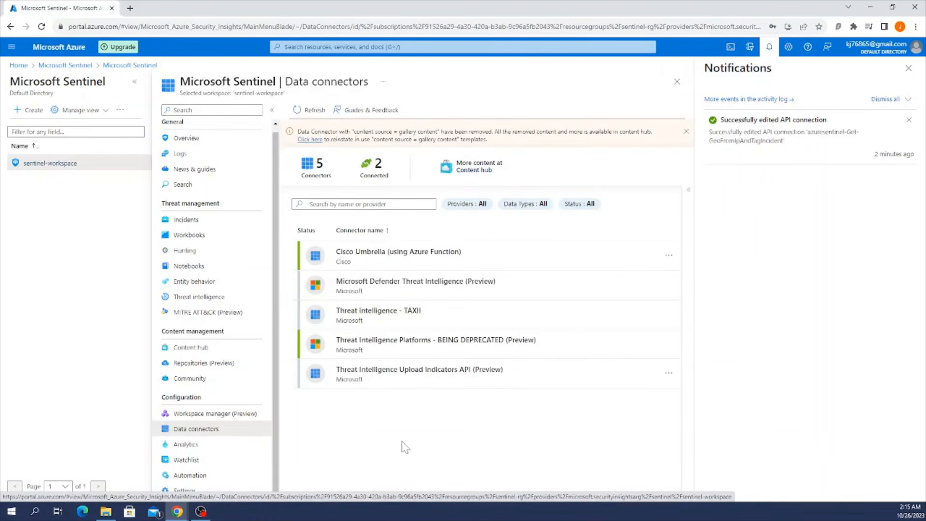
{"action": "left_click", "coordinate": [491, 170]}
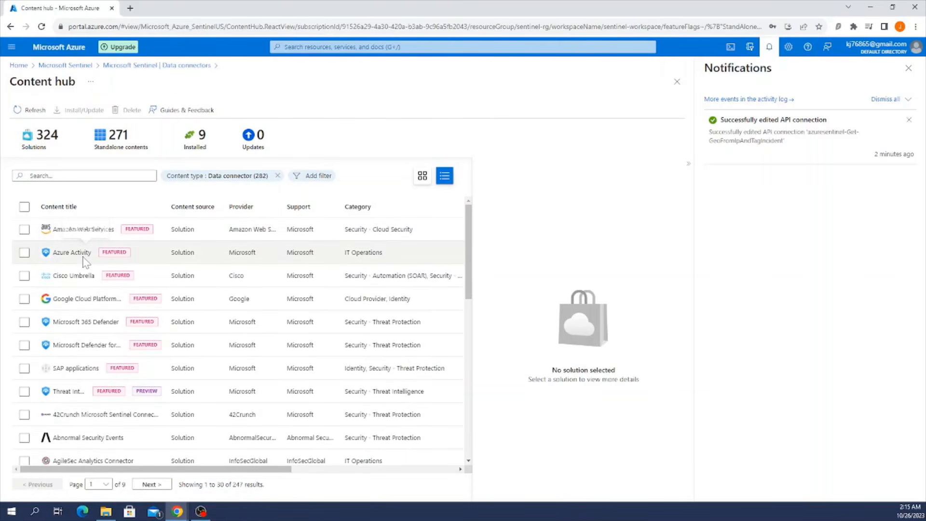
Select the Azure Activity solution, manage it, and open the connector page of its Azure Activity data connector
{"action": "left_click", "coordinate": [85, 260]}
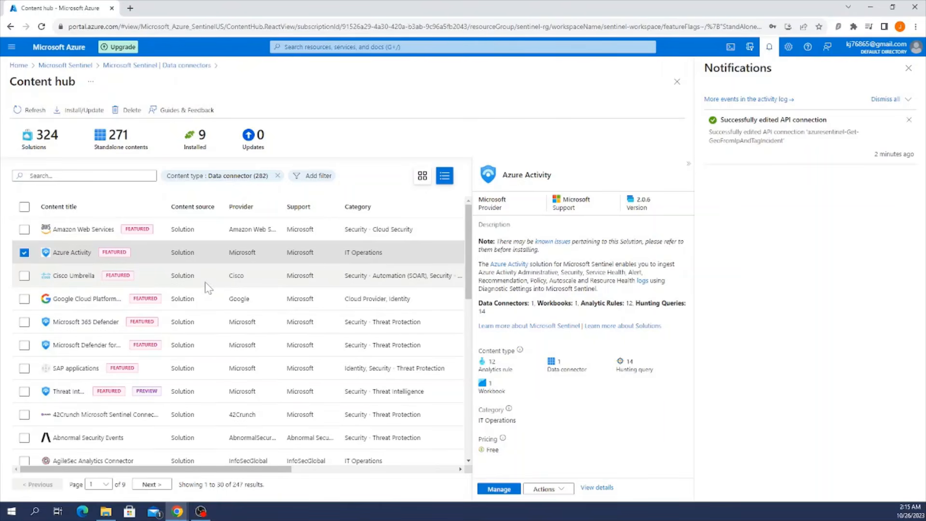
{"action": "left_click", "coordinate": [501, 489]}
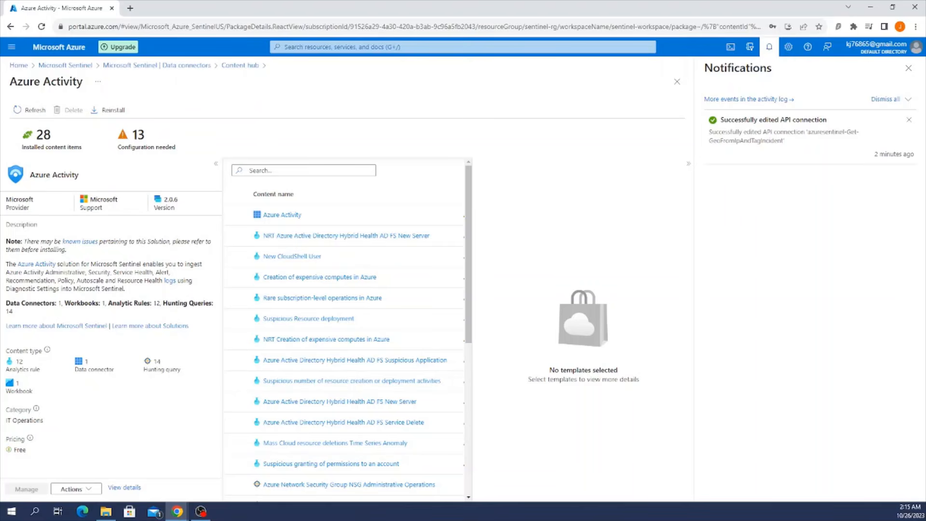
{"action": "left_click", "coordinate": [462, 223]}
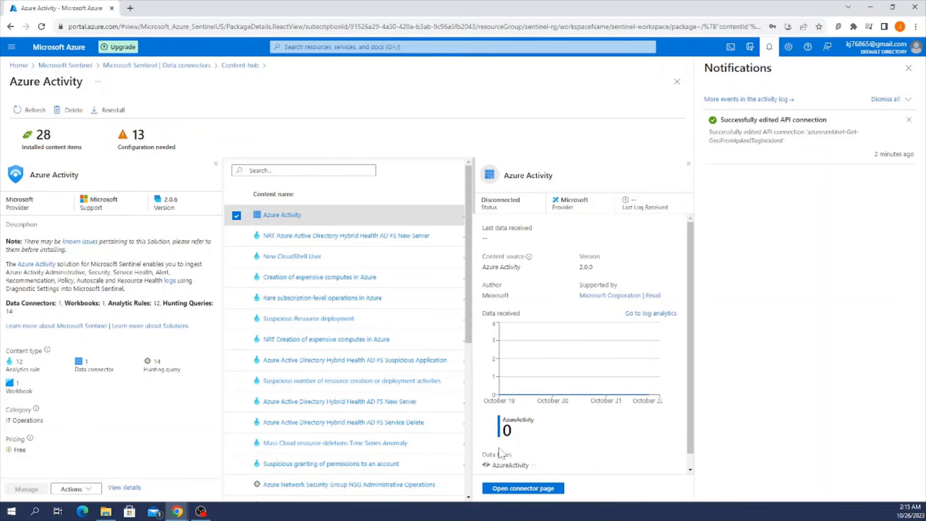
{"action": "left_click", "coordinate": [534, 488]}
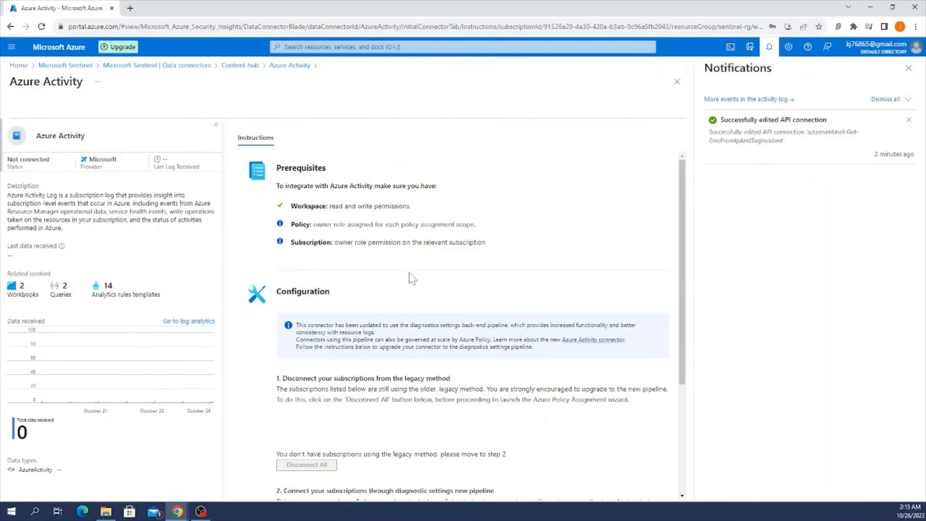
Launch the Azure Policy Assignment wizard from the Azure Activity connector's configuration instructions
{"action": "scroll", "coordinate": [412, 278], "scroll_direction": "down", "scroll_amount": 4}
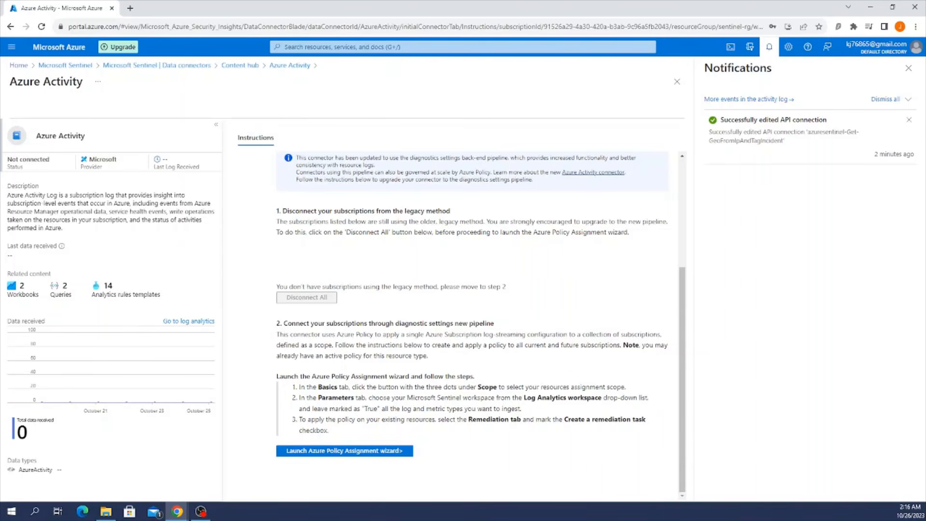
{"action": "key", "text": "super+d"}
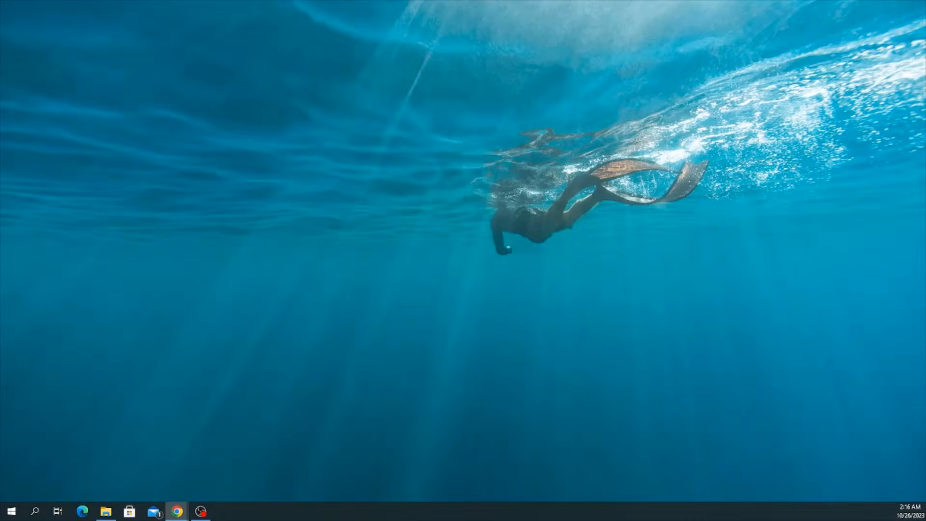
{"action": "key", "text": "super+d"}
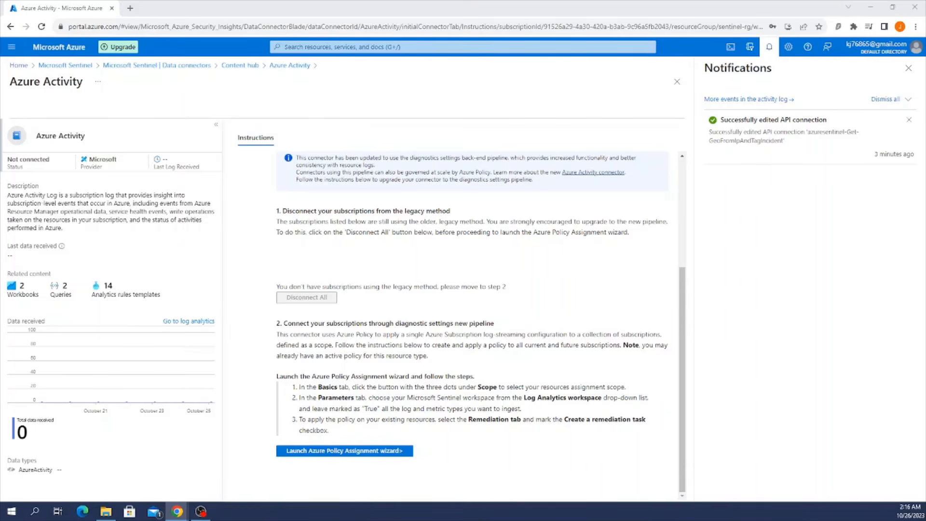
{"action": "left_click", "coordinate": [343, 453]}
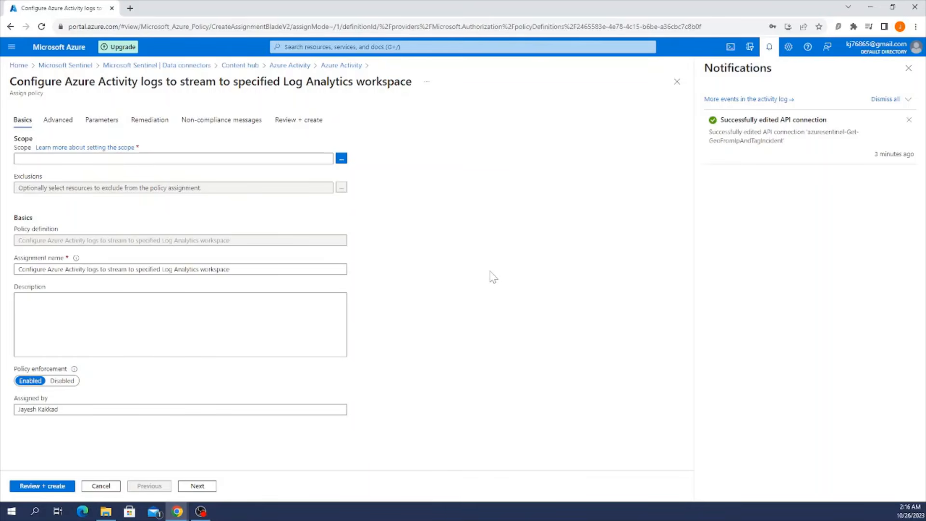
Set the policy assignment scope to Azure subscription 1 with resource group sentinel-RG, without adding exclusions
{"action": "left_click", "coordinate": [341, 159]}
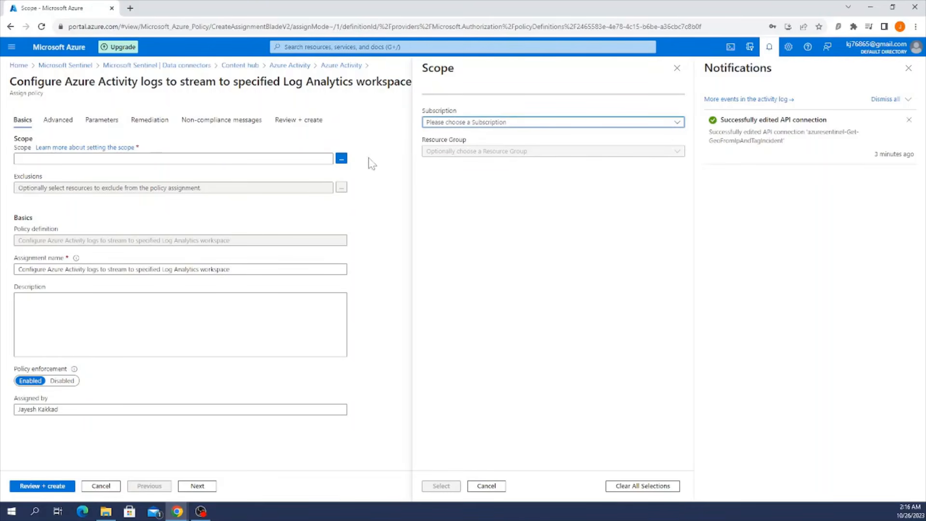
{"action": "left_click", "coordinate": [492, 126]}
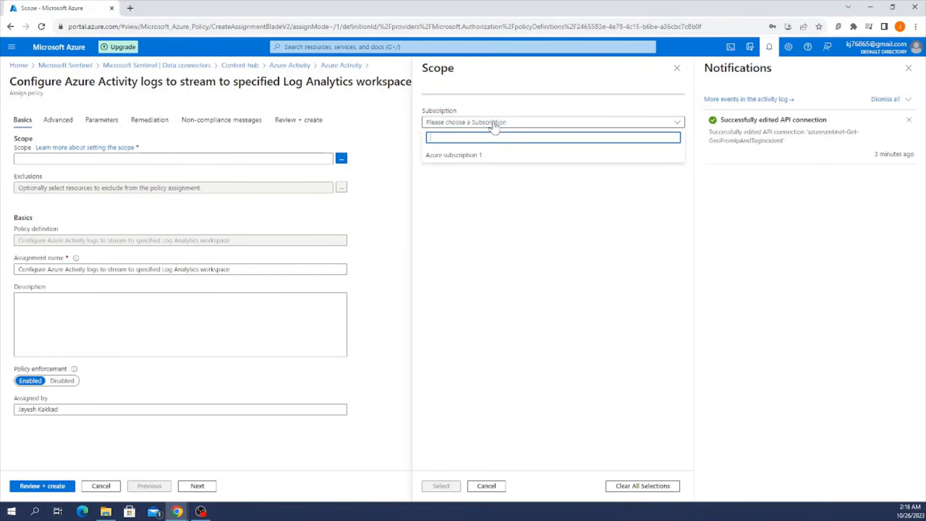
{"action": "left_click", "coordinate": [460, 153]}
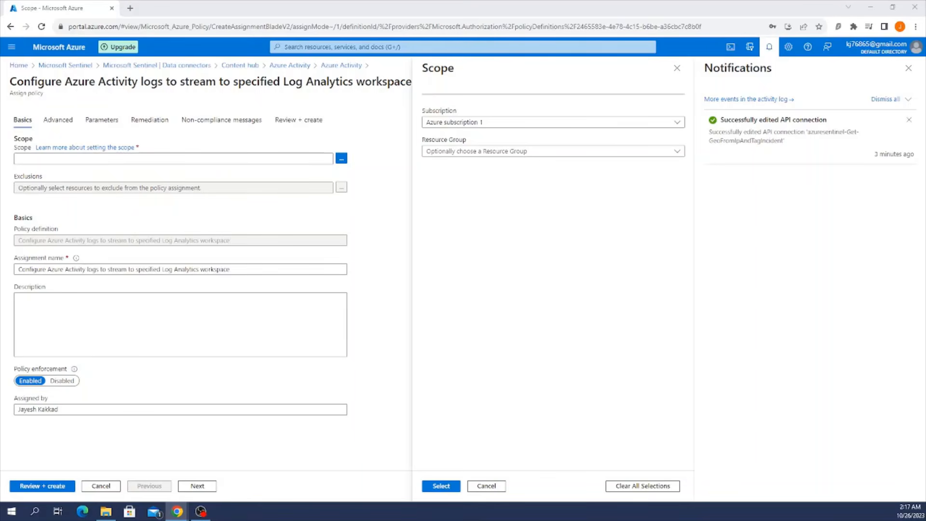
{"action": "left_click", "coordinate": [508, 152]}
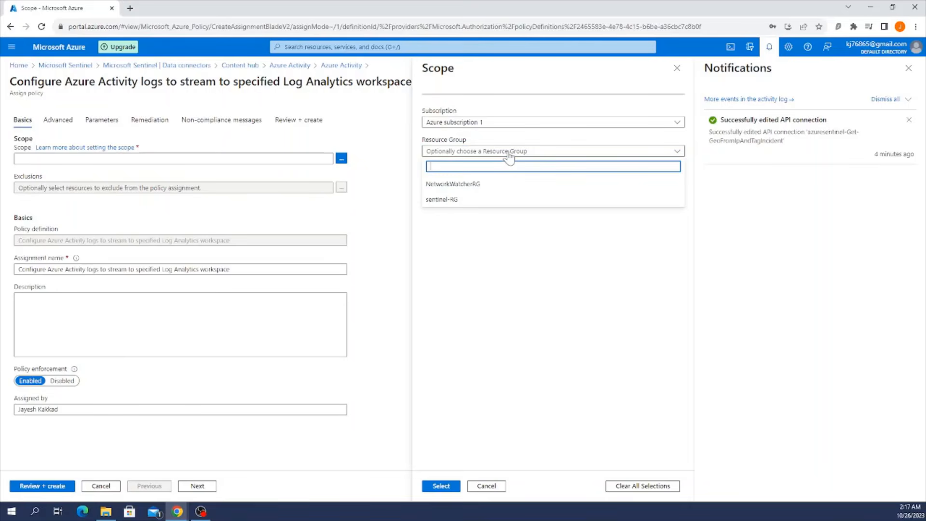
{"action": "left_click", "coordinate": [455, 202]}
{"action": "left_click", "coordinate": [440, 486]}
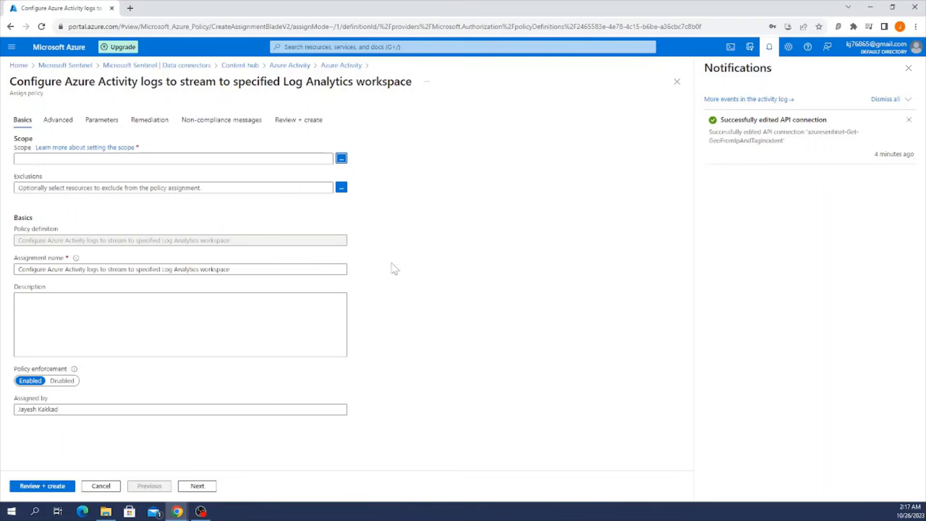
{"action": "left_click", "coordinate": [341, 187]}
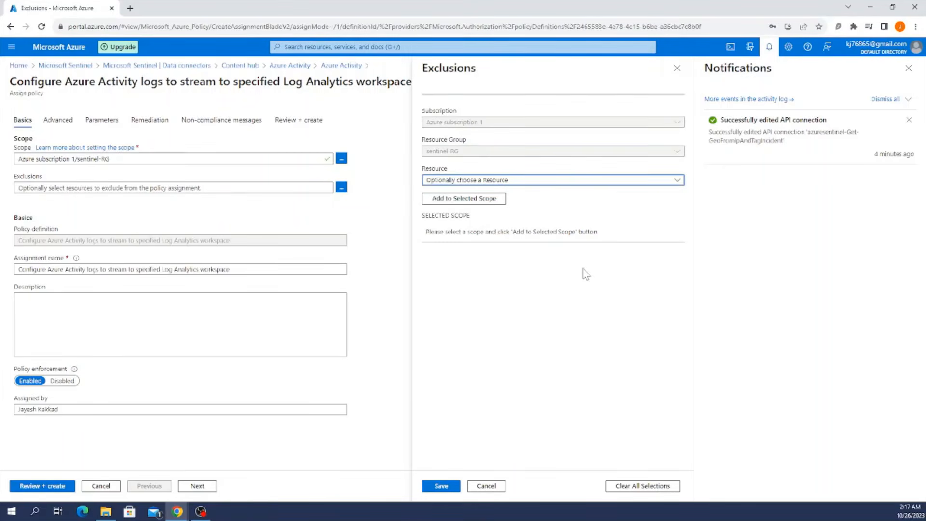
{"action": "left_click", "coordinate": [496, 486]}
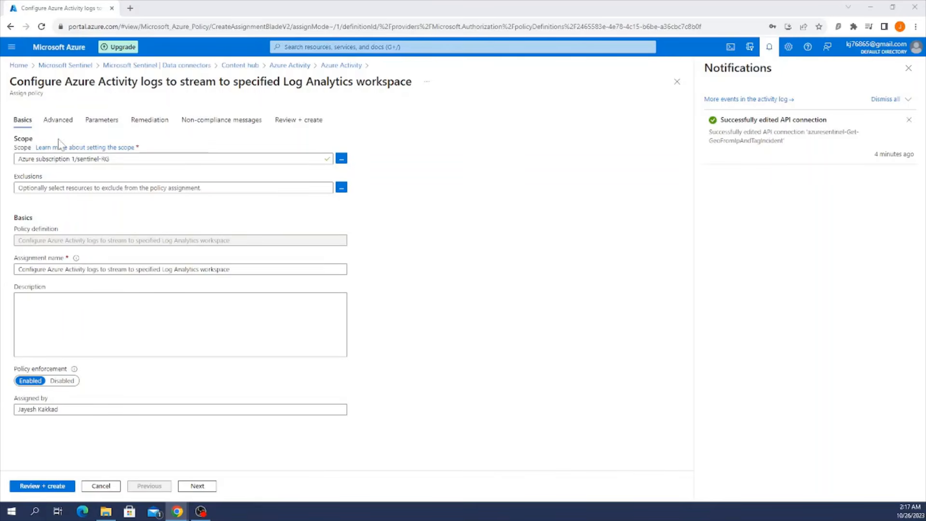
Show all policy parameters and set the primary Log Analytics workspace to sentinel-workspace
{"action": "left_click", "coordinate": [59, 121]}
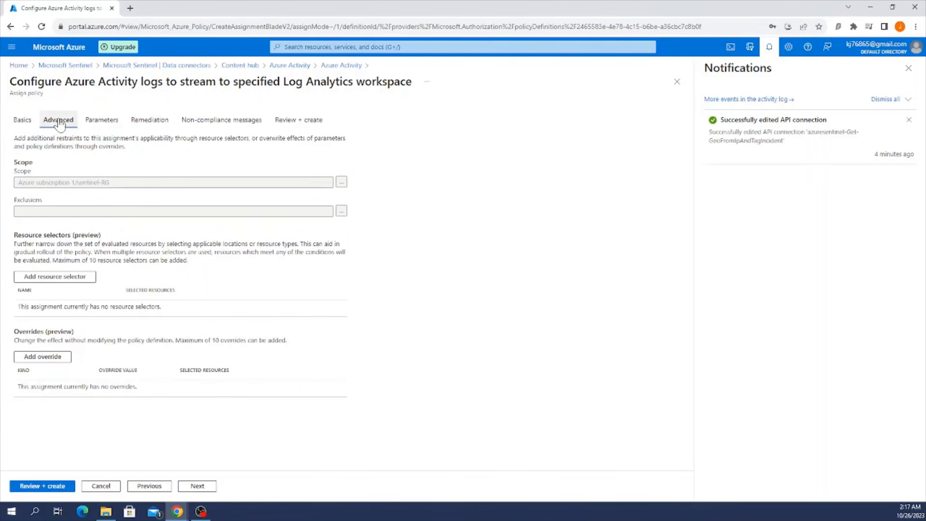
{"action": "left_click", "coordinate": [100, 121]}
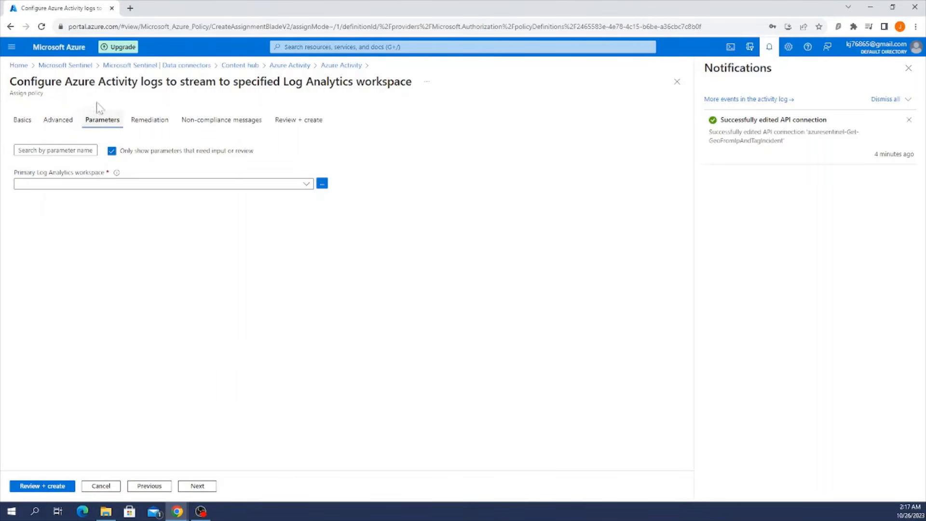
{"action": "left_click", "coordinate": [112, 150]}
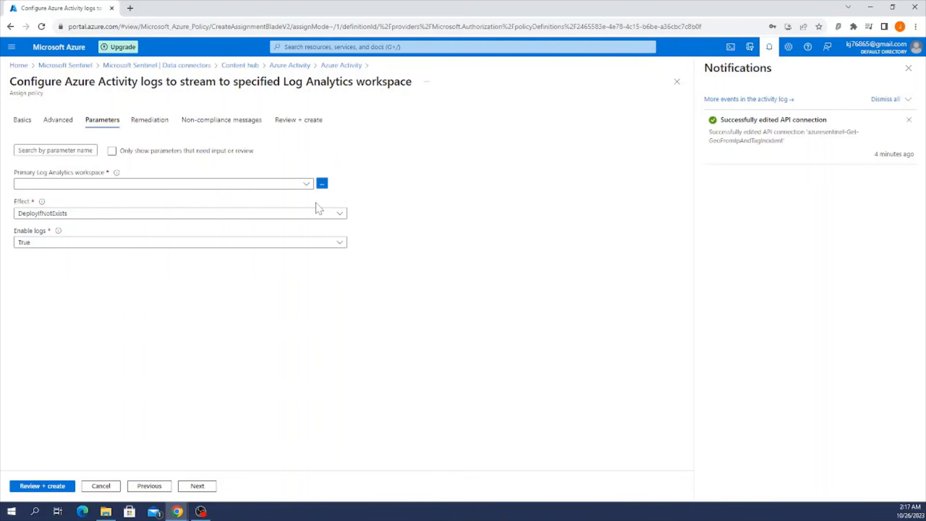
{"action": "left_click", "coordinate": [303, 184]}
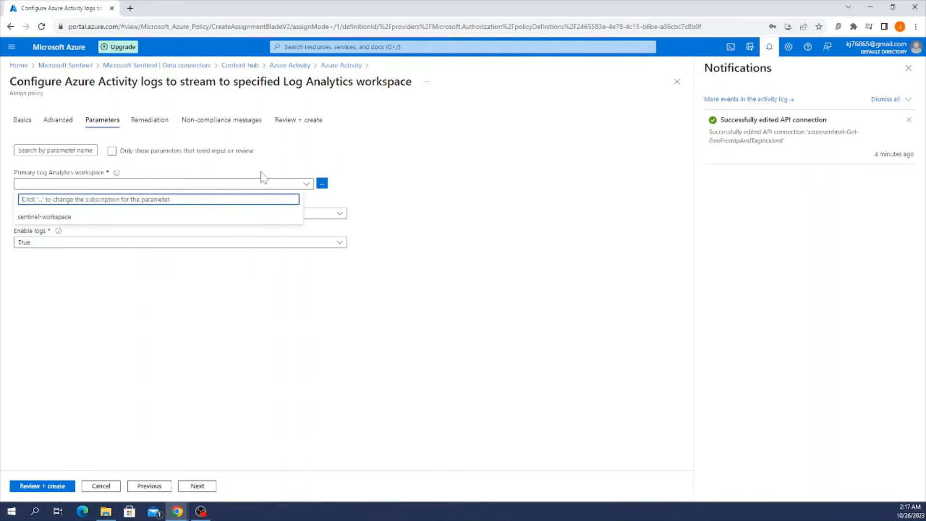
{"action": "left_click", "coordinate": [51, 218]}
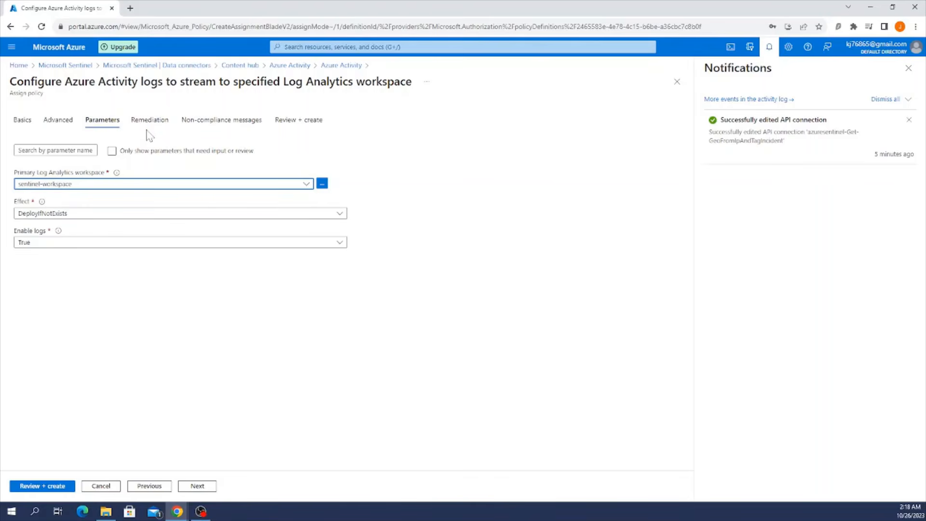
Review the Azure Activity log streaming policy assignment and create it
{"action": "left_click", "coordinate": [58, 484]}
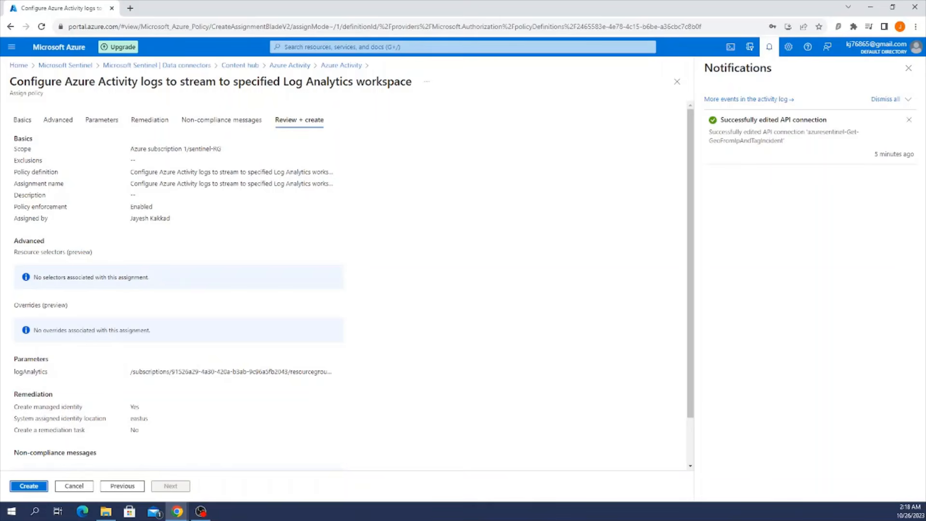
{"action": "left_click", "coordinate": [28, 485]}
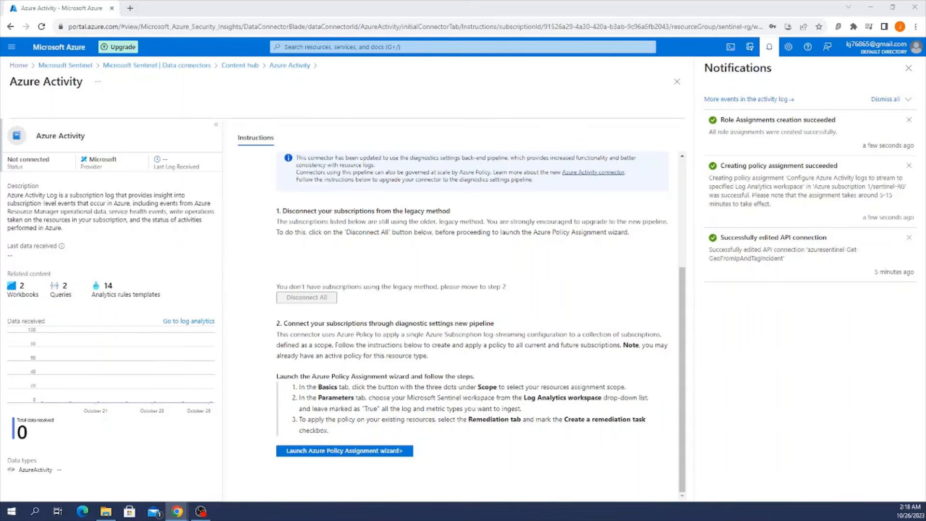
{"action": "scroll", "coordinate": [376, 188], "scroll_direction": "up", "scroll_amount": 4}
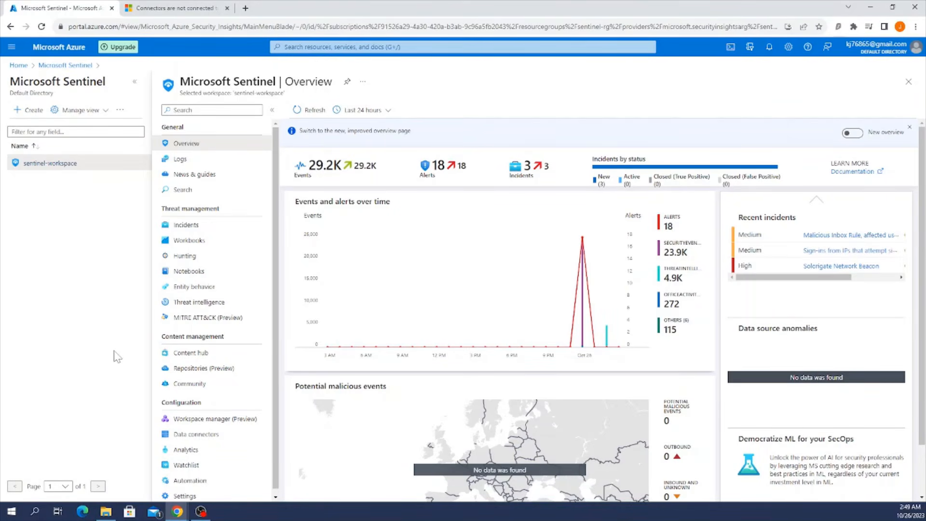
Review the Microsoft Defender for Cloud connector's details among the workspace's data connectors and open its connector page
{"action": "left_click", "coordinate": [205, 435]}
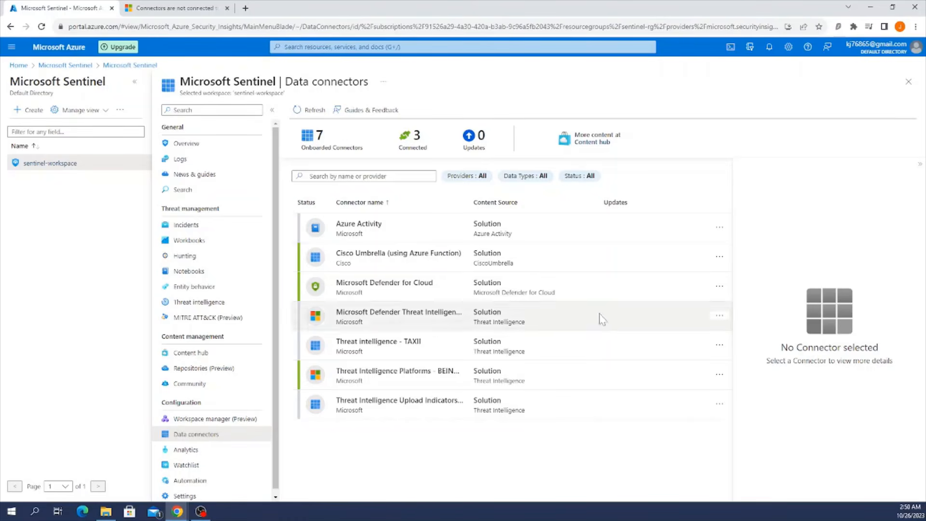
{"action": "left_click", "coordinate": [415, 296]}
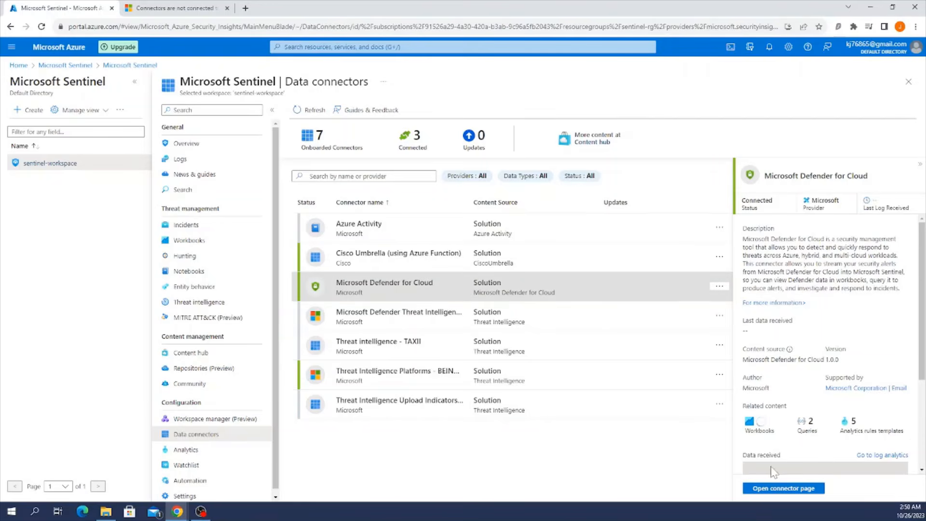
{"action": "scroll", "coordinate": [769, 470], "scroll_direction": "down", "scroll_amount": 1}
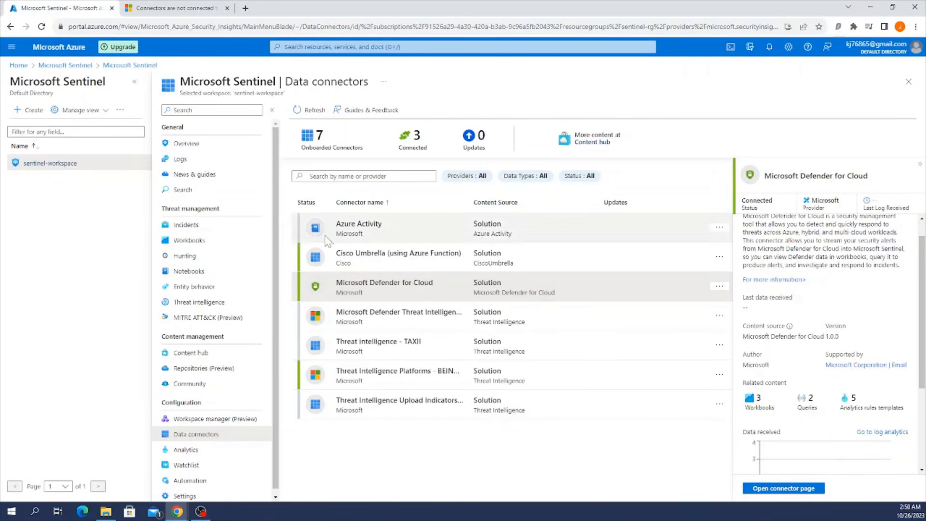
{"action": "scroll", "coordinate": [766, 465], "scroll_direction": "down", "scroll_amount": 3}
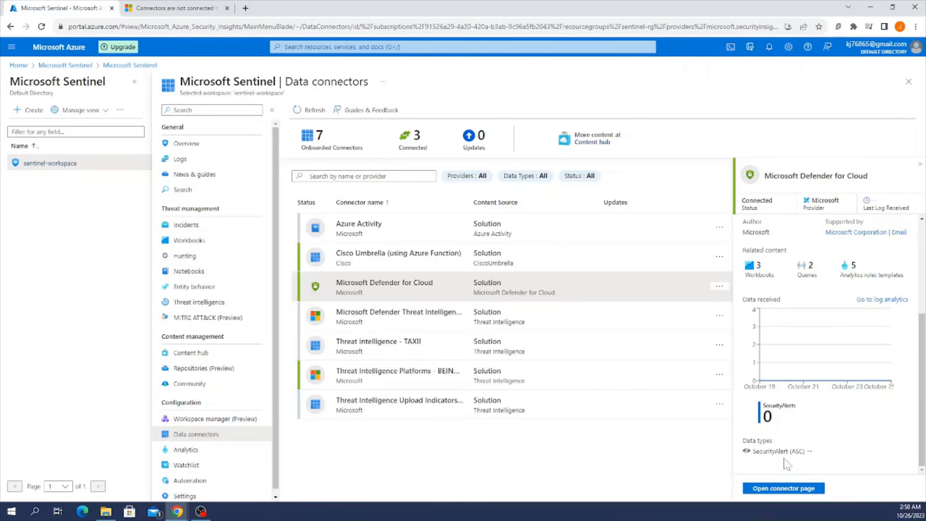
{"action": "left_click", "coordinate": [812, 486]}
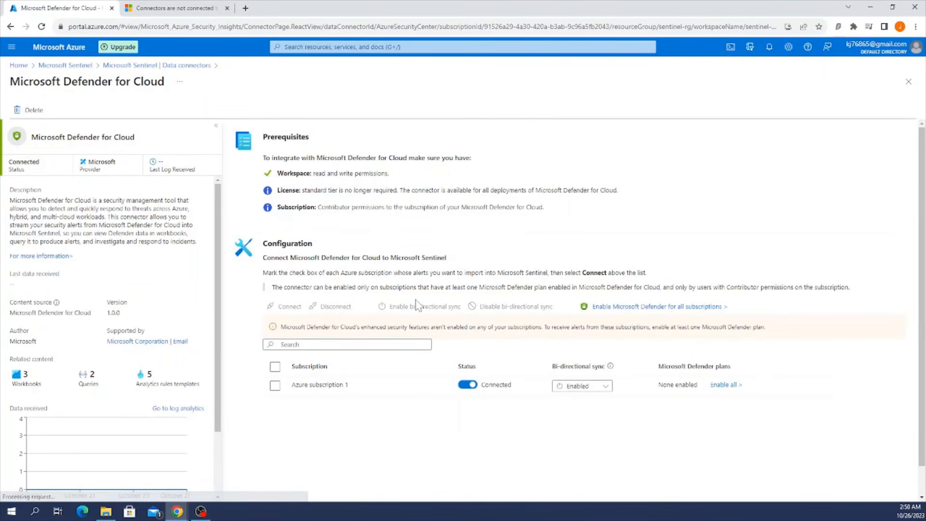
Disconnect Azure subscription 1 from the Microsoft Defender for Cloud connector and clear the subscription selection
{"action": "left_click", "coordinate": [473, 383]}
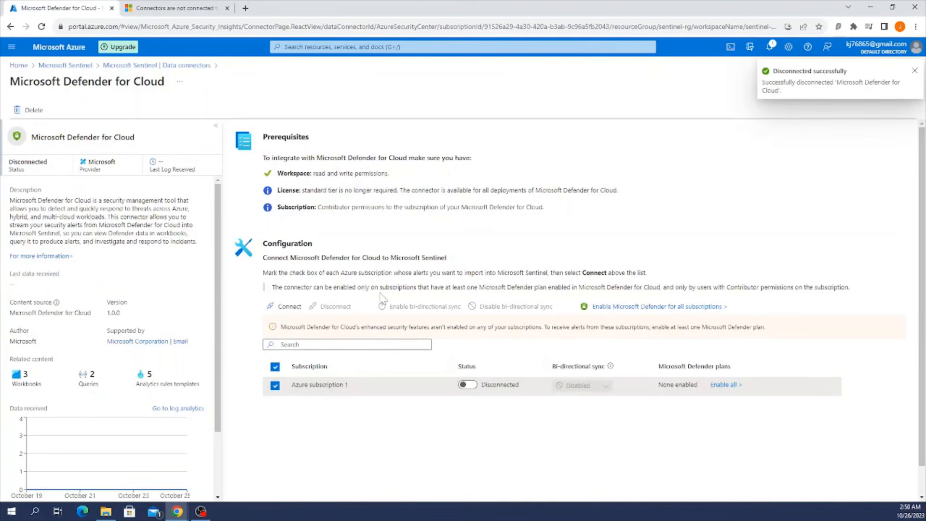
{"action": "left_click", "coordinate": [275, 367]}
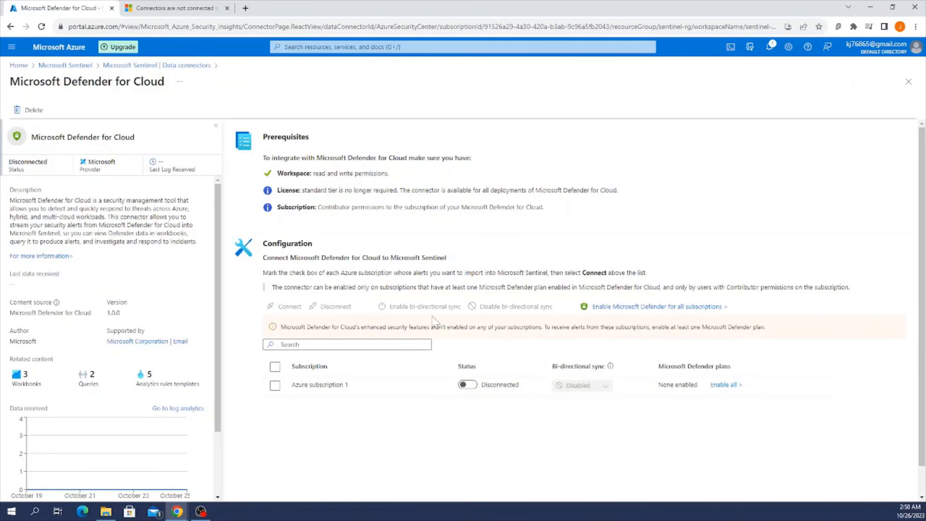
Select Azure subscription 1 and reconnect it to the Microsoft Defender for Cloud connector
{"action": "left_click", "coordinate": [275, 386]}
{"action": "left_click", "coordinate": [467, 385]}
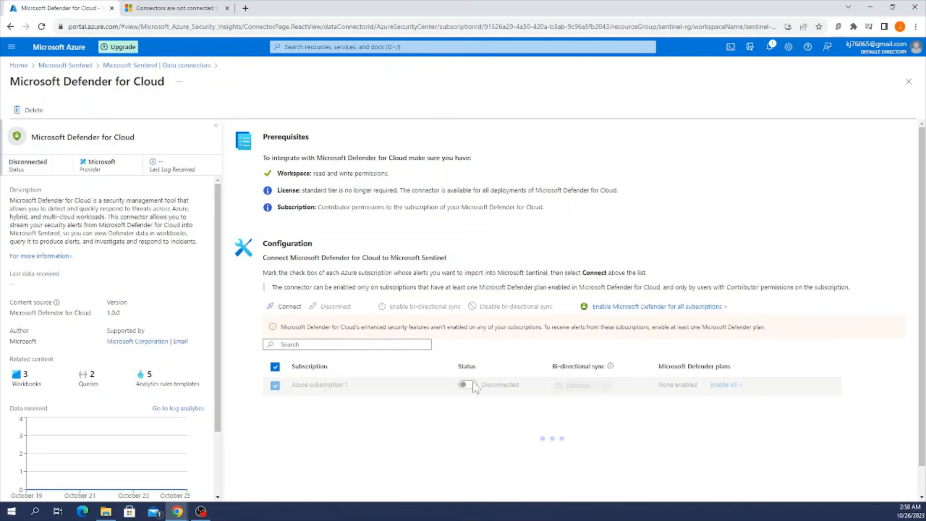
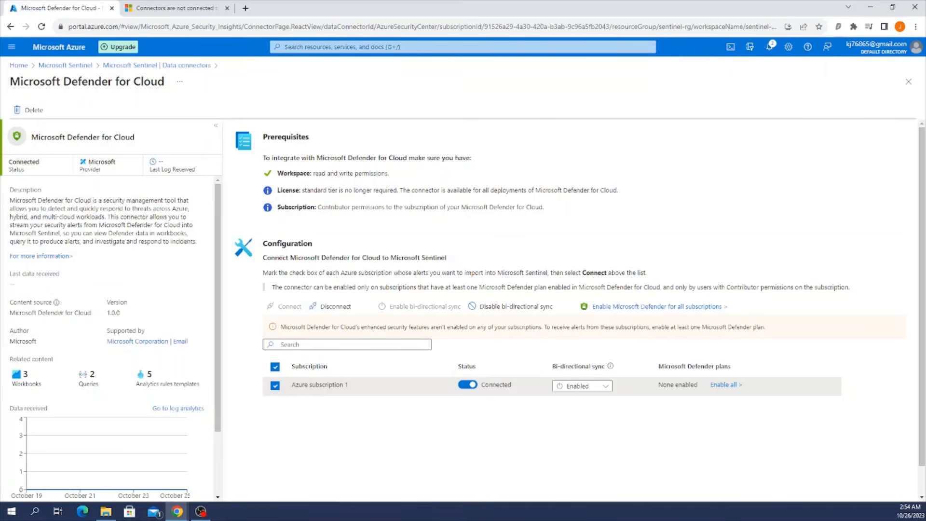
Look over all existing app registrations and register a new application named main
{"action": "left_click", "coordinate": [328, 49]}
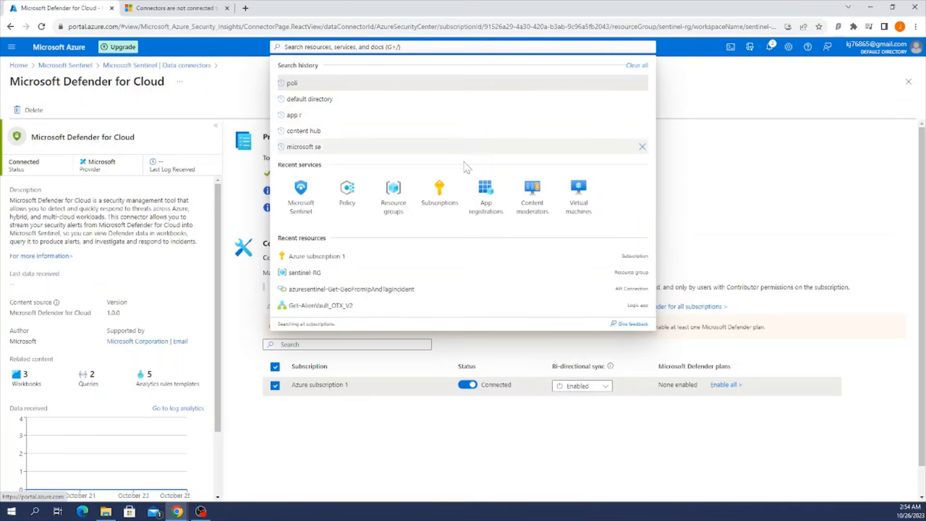
{"action": "left_click", "coordinate": [485, 190]}
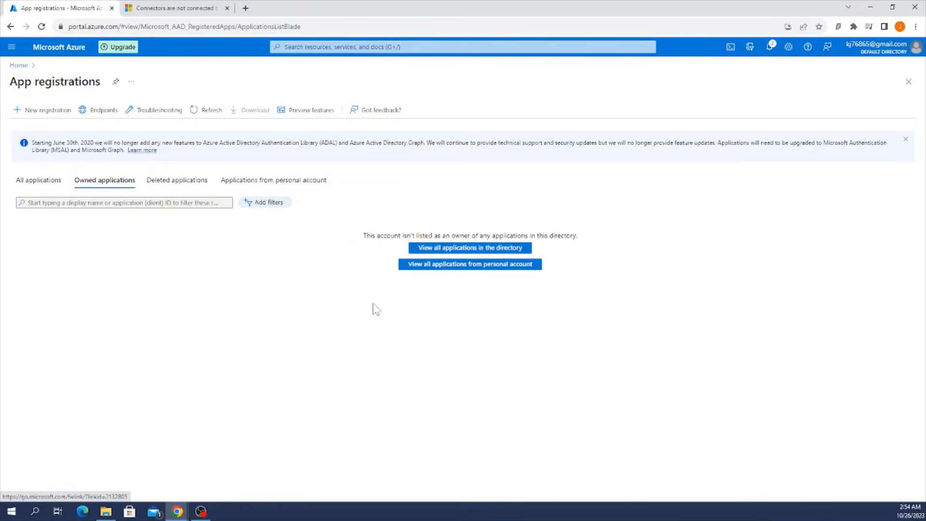
{"action": "left_click", "coordinate": [25, 183]}
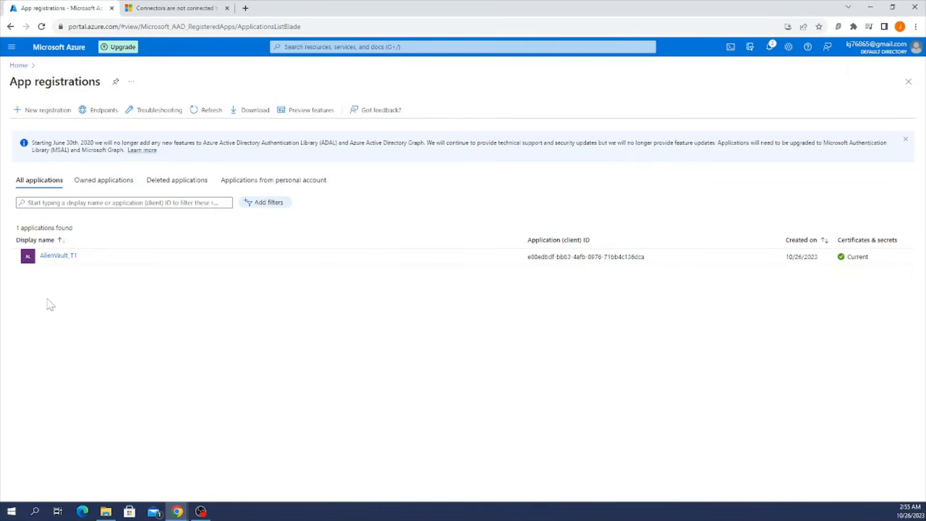
{"action": "left_click", "coordinate": [43, 111]}
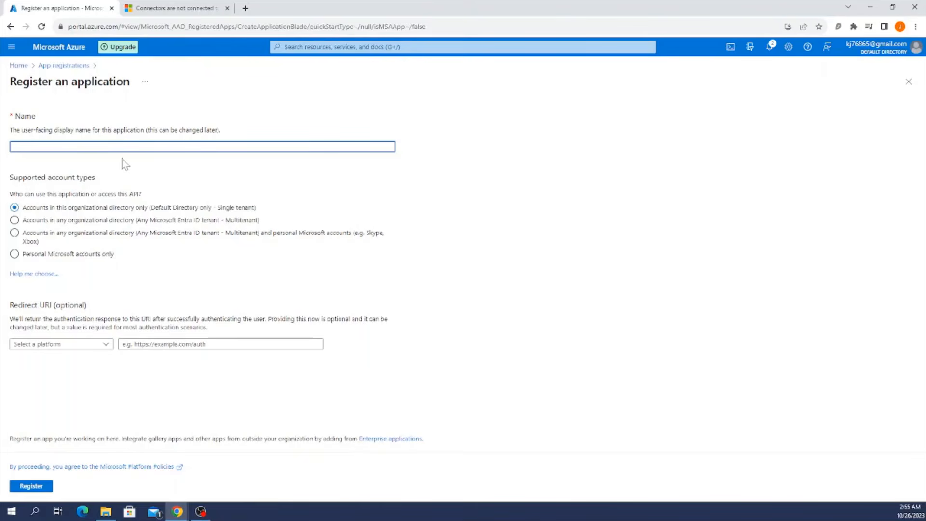
{"action": "type", "text": "main"}
{"action": "left_click", "coordinate": [50, 487]}
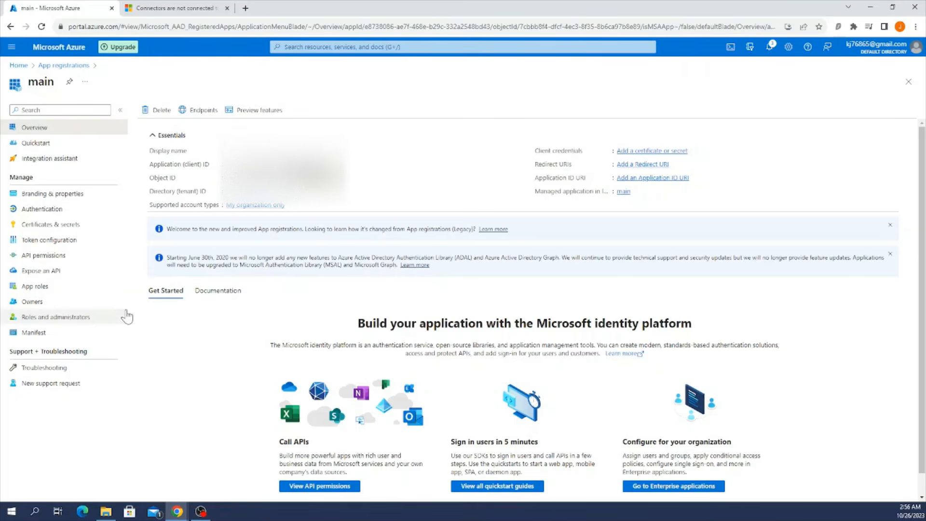
Add the Microsoft Graph application permission ThreatIndicators.ReadWrite.OwnedBy to the main app registration
{"action": "left_click", "coordinate": [73, 257]}
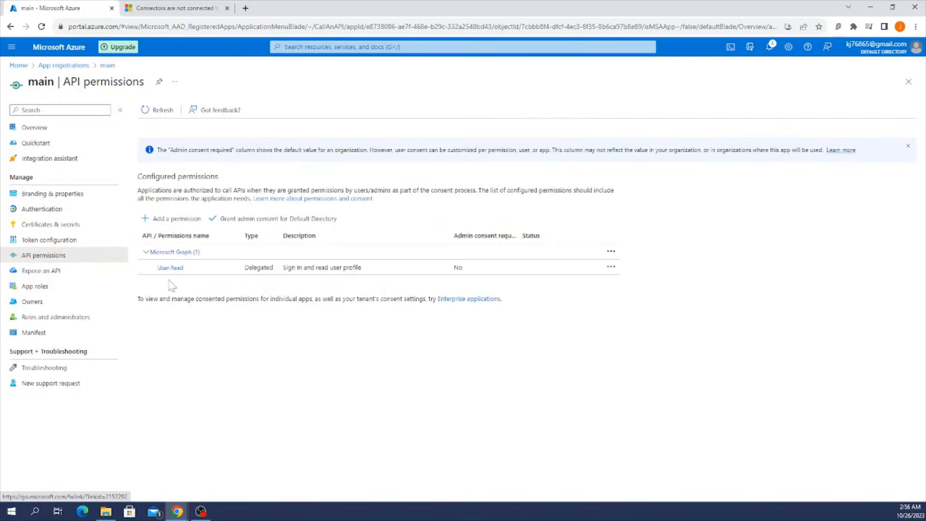
{"action": "left_click", "coordinate": [182, 253]}
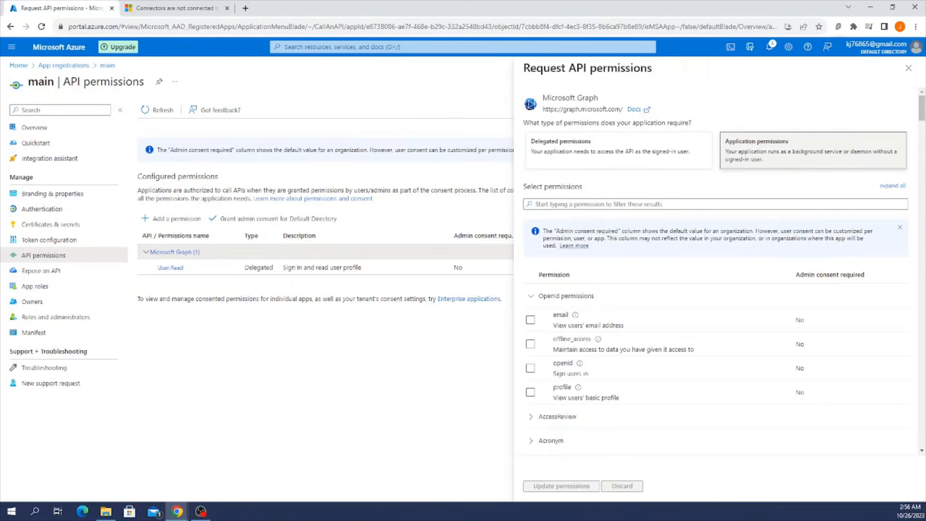
{"action": "left_click", "coordinate": [791, 148]}
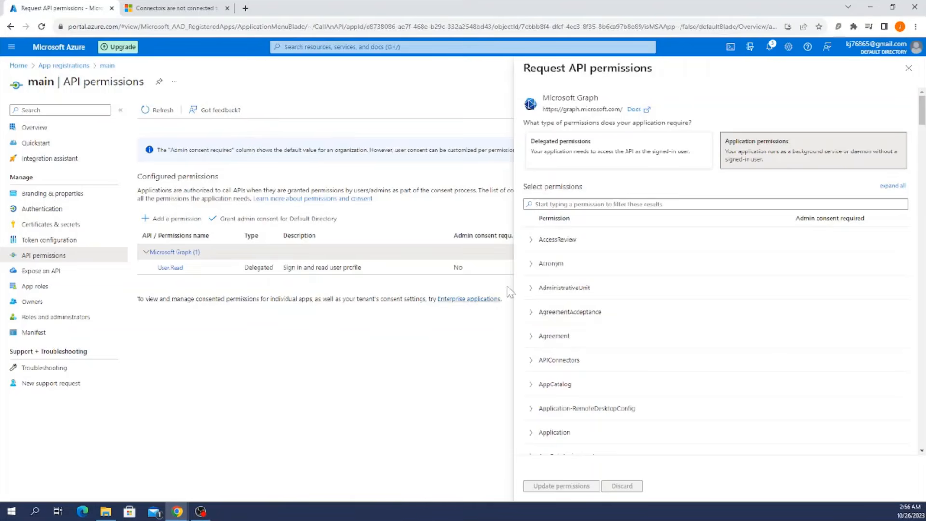
{"action": "left_click", "coordinate": [610, 204]}
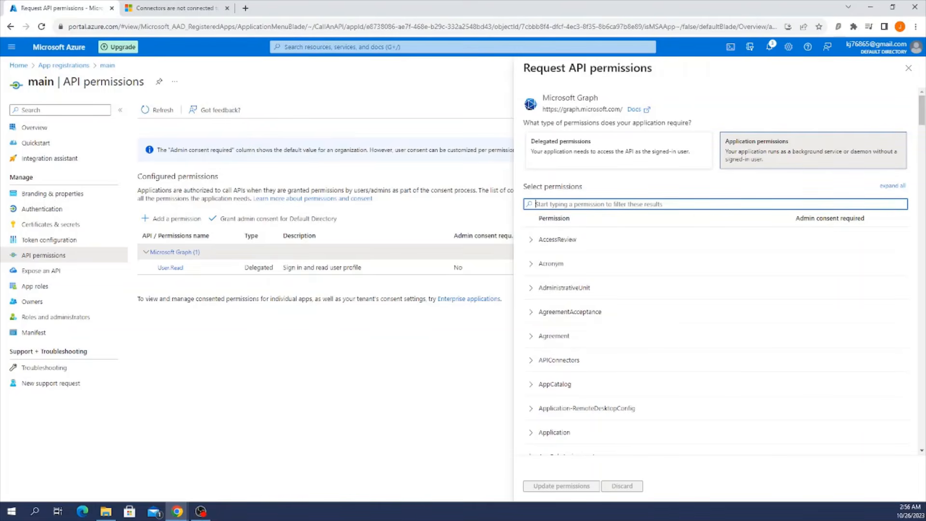
{"action": "type", "text": "threat"}
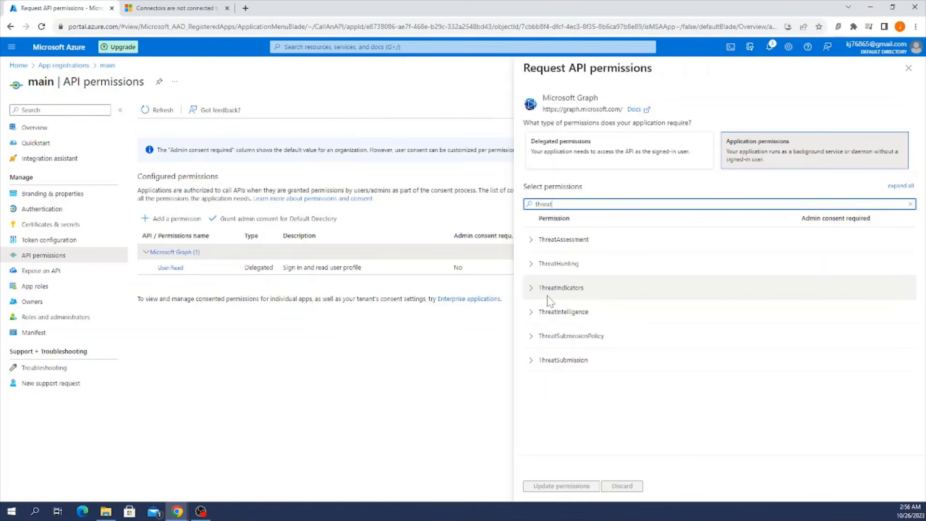
{"action": "left_click", "coordinate": [529, 295]}
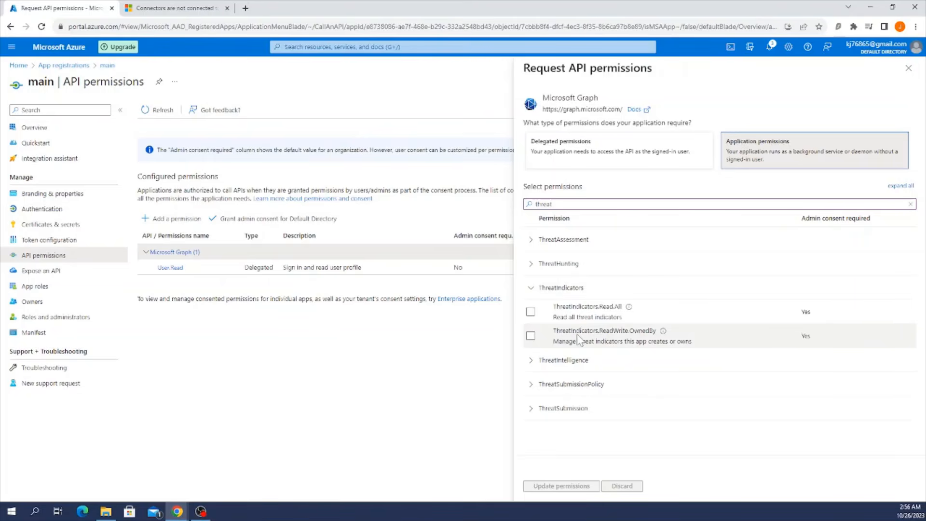
{"action": "left_click", "coordinate": [530, 336]}
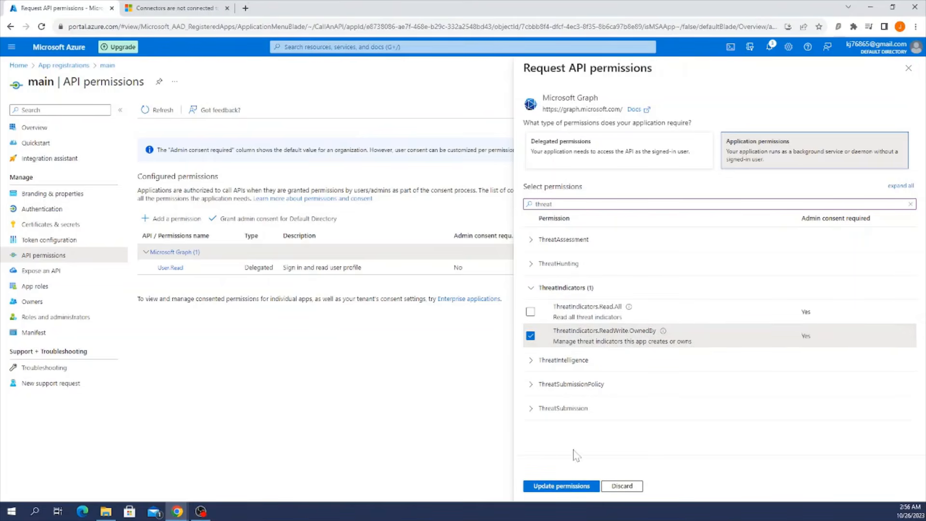
{"action": "left_click", "coordinate": [561, 487]}
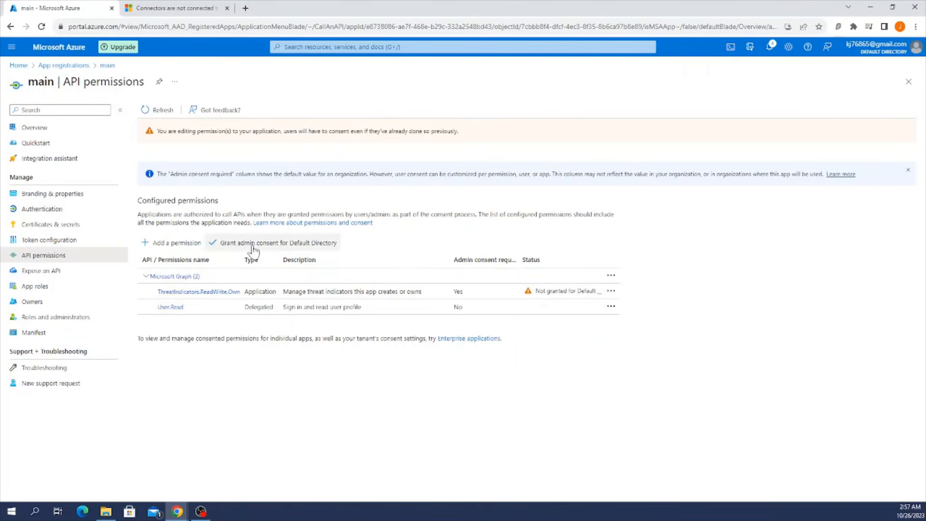
Grant admin consent for Default Directory to the main app's configured API permissions
{"action": "left_click", "coordinate": [252, 247]}
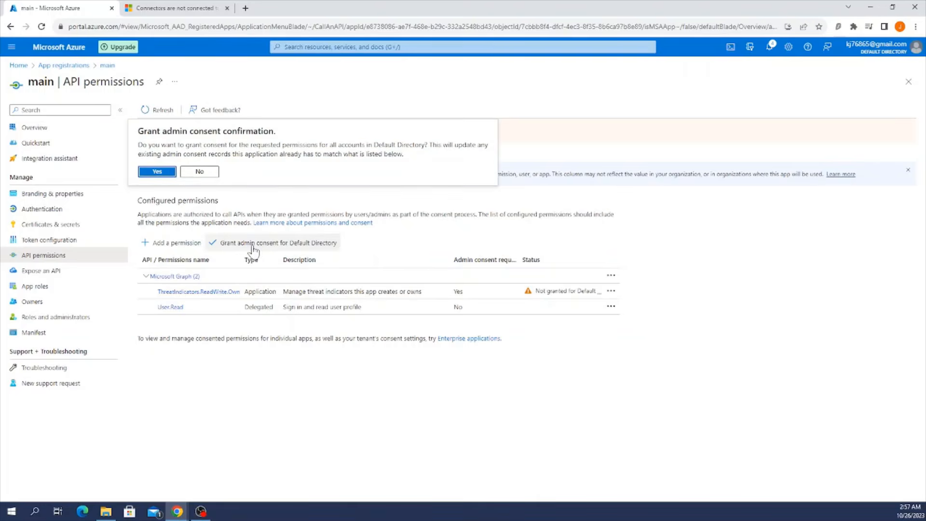
{"action": "left_click", "coordinate": [169, 172]}
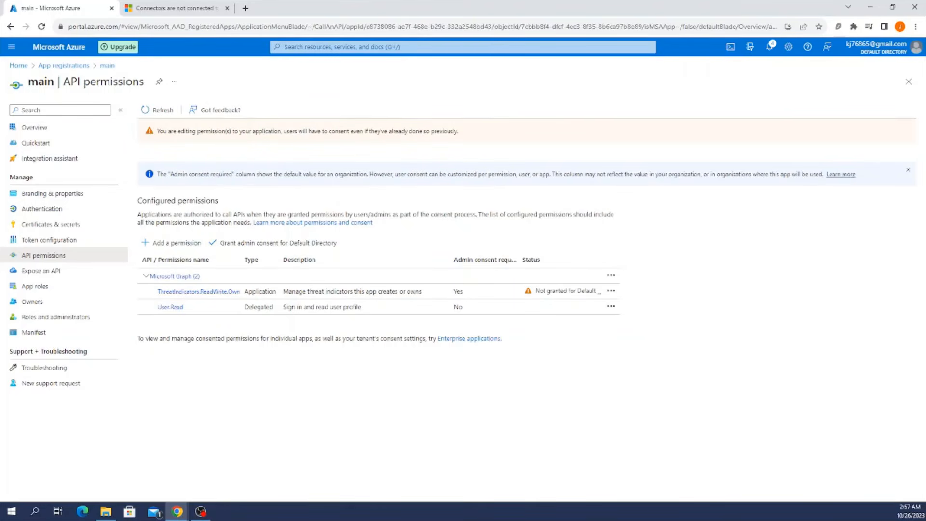
{"action": "left_click", "coordinate": [279, 243]}
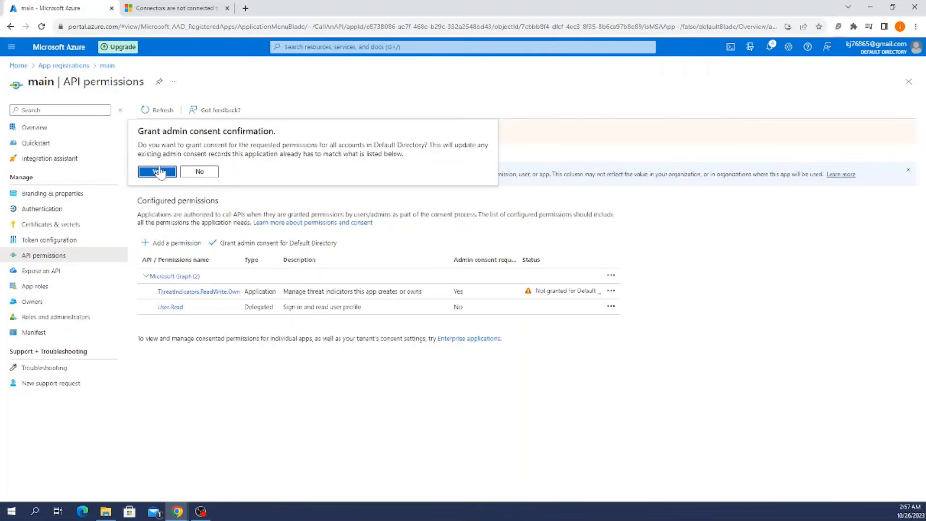
{"action": "left_click", "coordinate": [158, 171]}
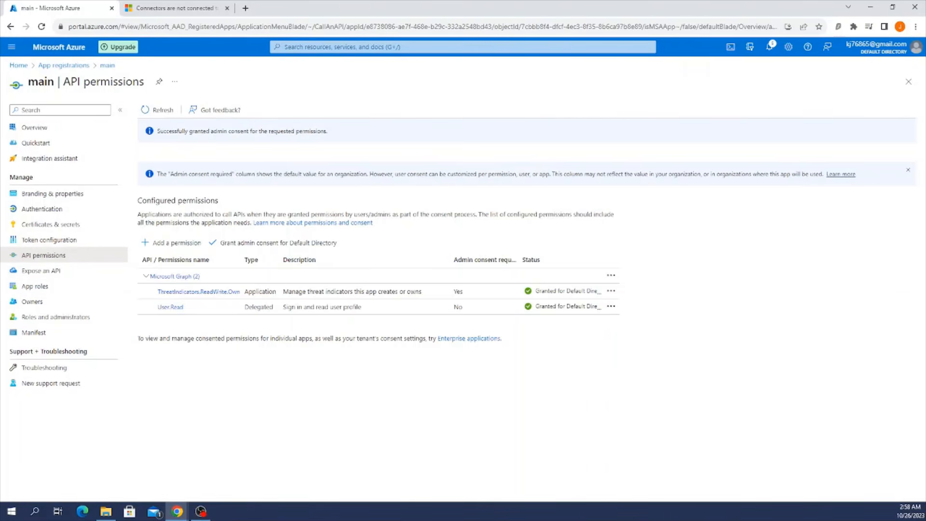
Create a client secret for the main app with an expiry of 730 days (24 months)
{"action": "left_click", "coordinate": [90, 227]}
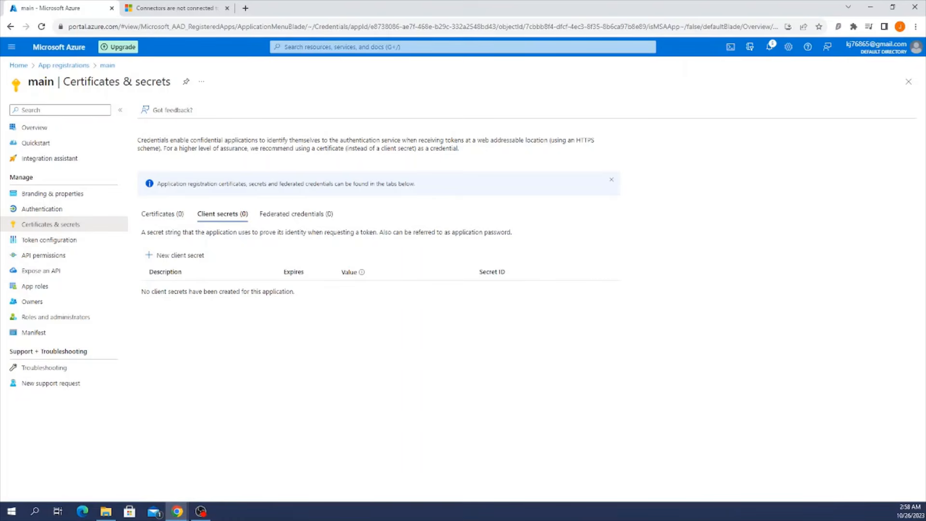
{"action": "left_click", "coordinate": [198, 255]}
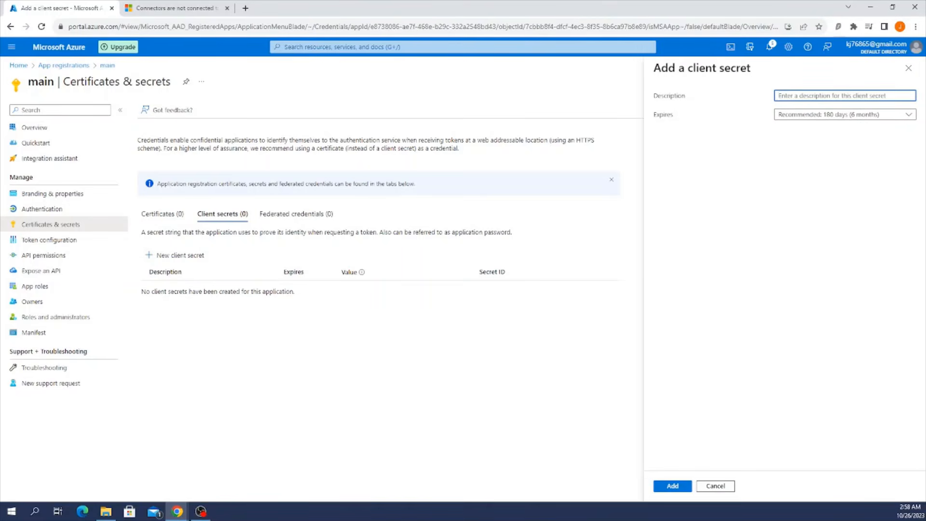
{"action": "left_click", "coordinate": [806, 121]}
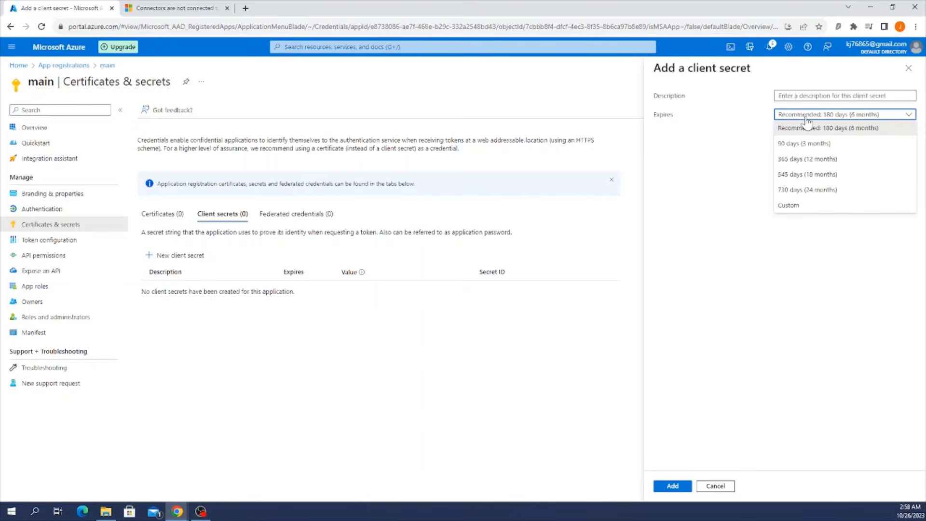
{"action": "left_click", "coordinate": [820, 190]}
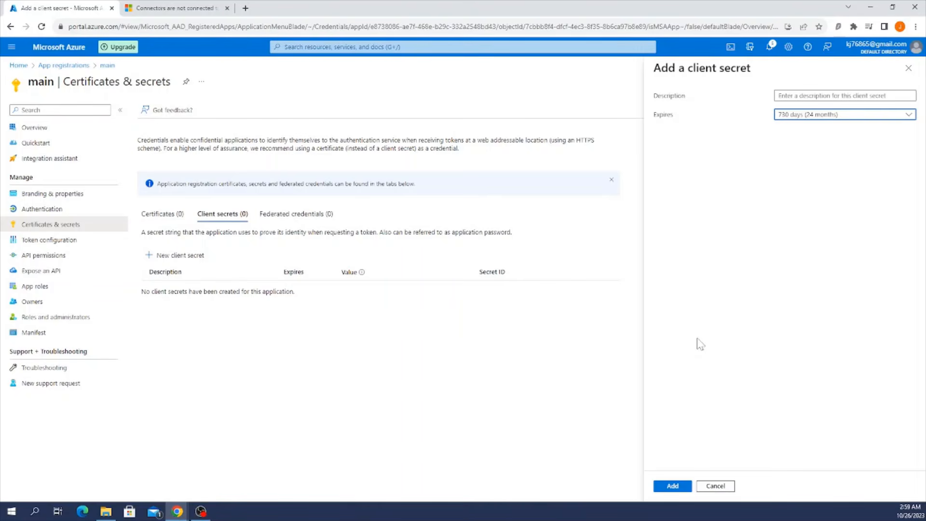
{"action": "left_click", "coordinate": [671, 486]}
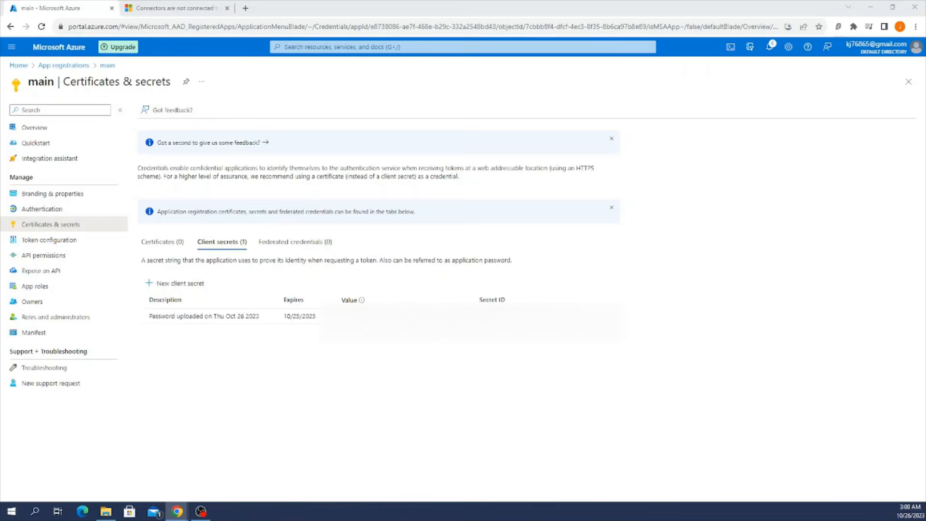
Read the Get-AlienVault_OTX playbook's readme on GitHub through to its deployment options and return to the Azure portal
{"action": "left_click_drag", "start_coordinate": [1, 217], "coordinate": [386, 51]}
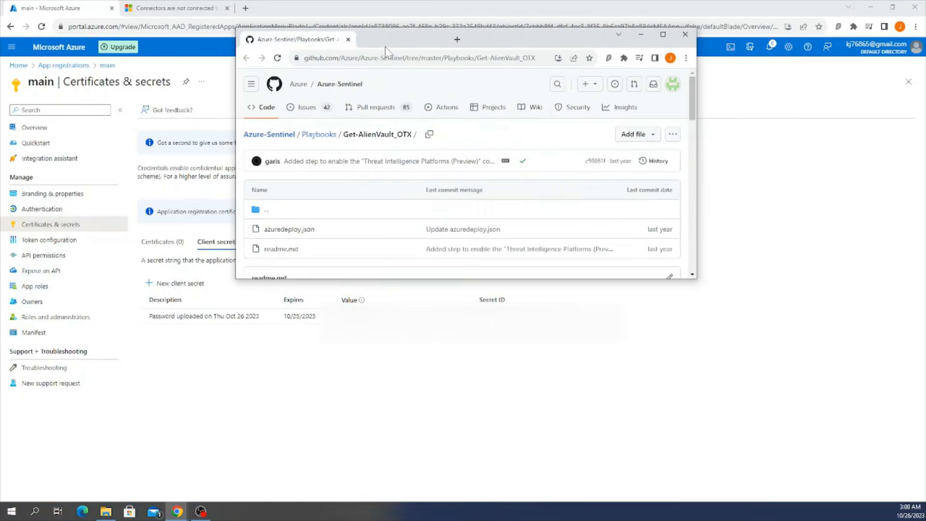
{"action": "left_click", "coordinate": [661, 35]}
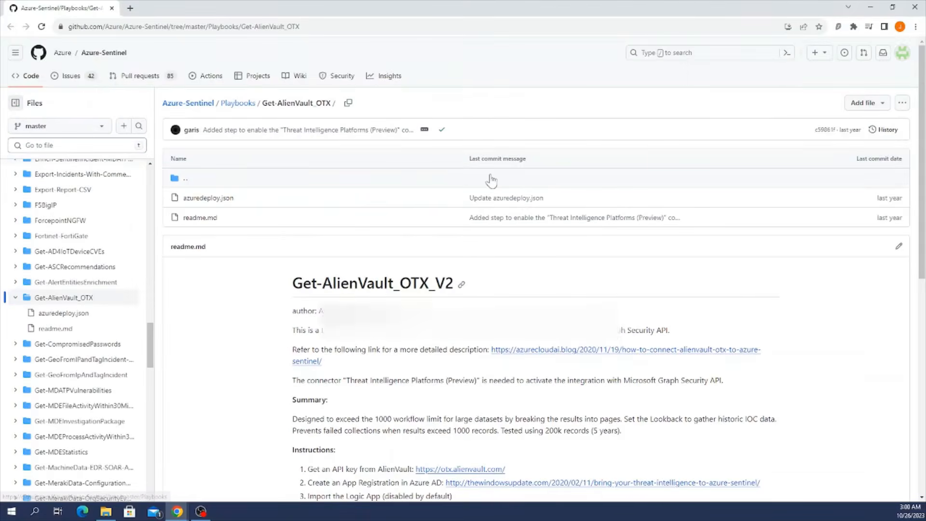
{"action": "scroll", "coordinate": [458, 243], "scroll_direction": "down", "scroll_amount": 4}
{"action": "scroll", "coordinate": [455, 256], "scroll_direction": "down", "scroll_amount": 5}
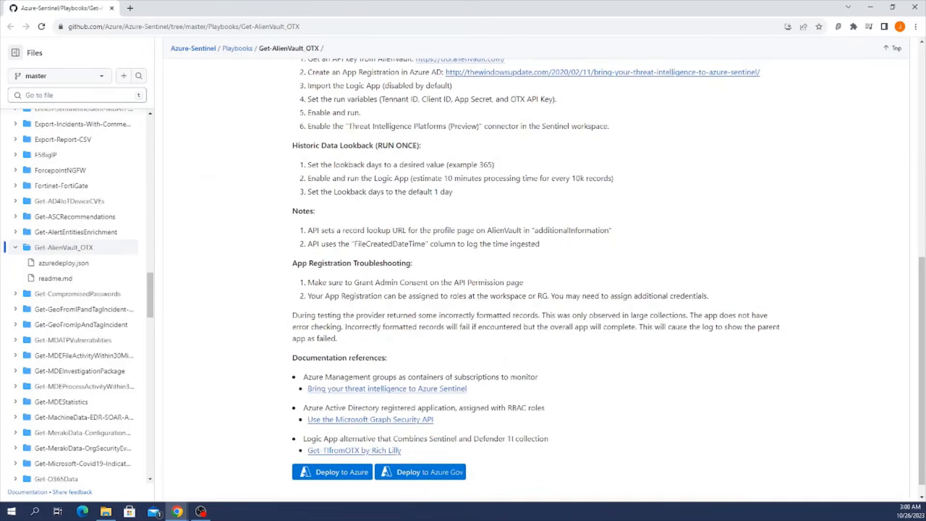
{"action": "scroll", "coordinate": [411, 226], "scroll_direction": "down", "scroll_amount": 1}
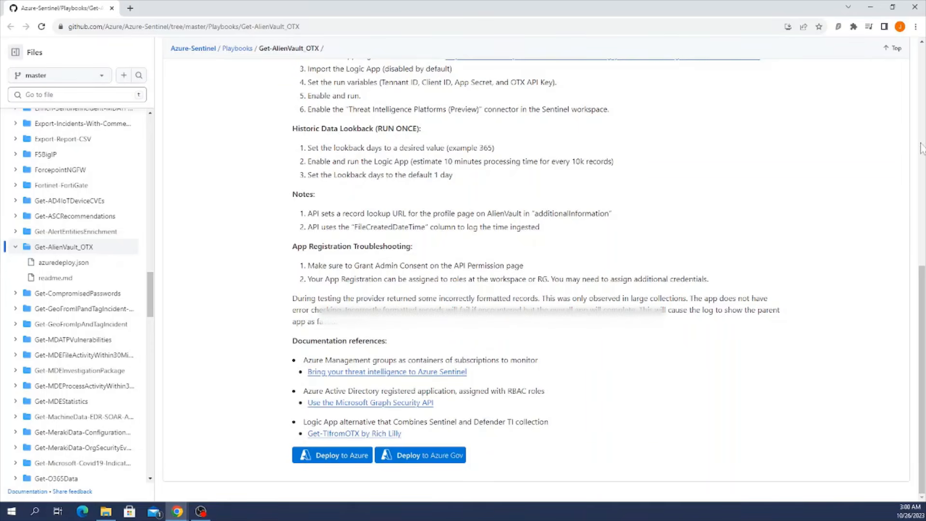
{"action": "left_click", "coordinate": [870, 6]}
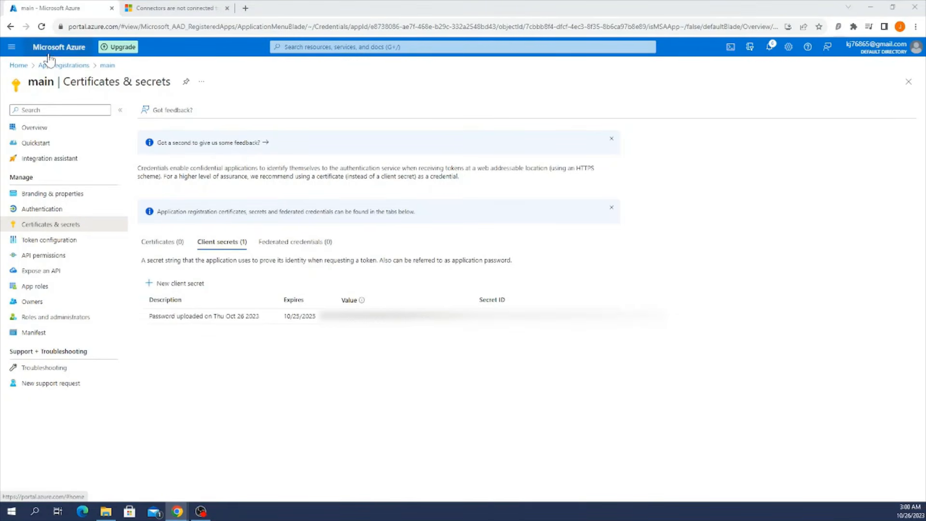
Open the Get-AlienVault_OTX_V2 playbook from the active automation playbooks of sentinel-workspace in Microsoft Sentinel
{"action": "left_click", "coordinate": [383, 47]}
{"action": "left_click", "coordinate": [347, 207]}
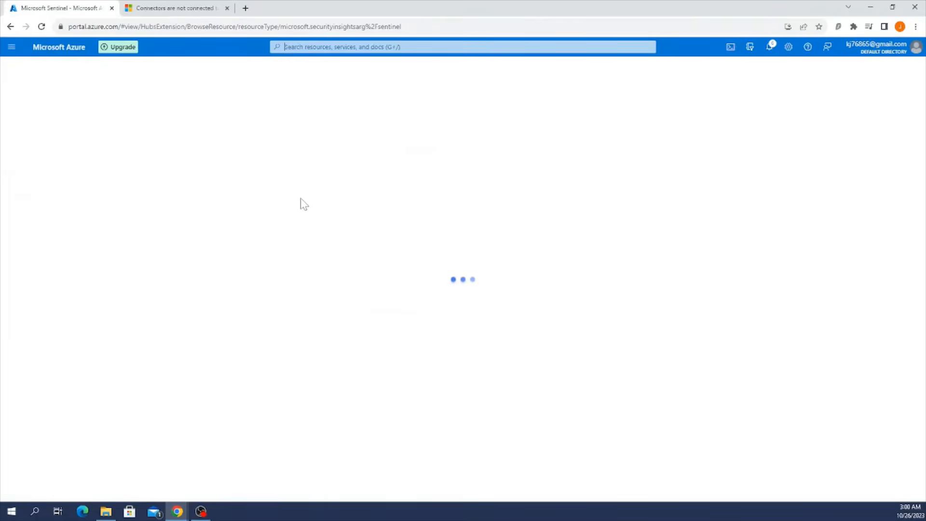
{"action": "left_click", "coordinate": [78, 188]}
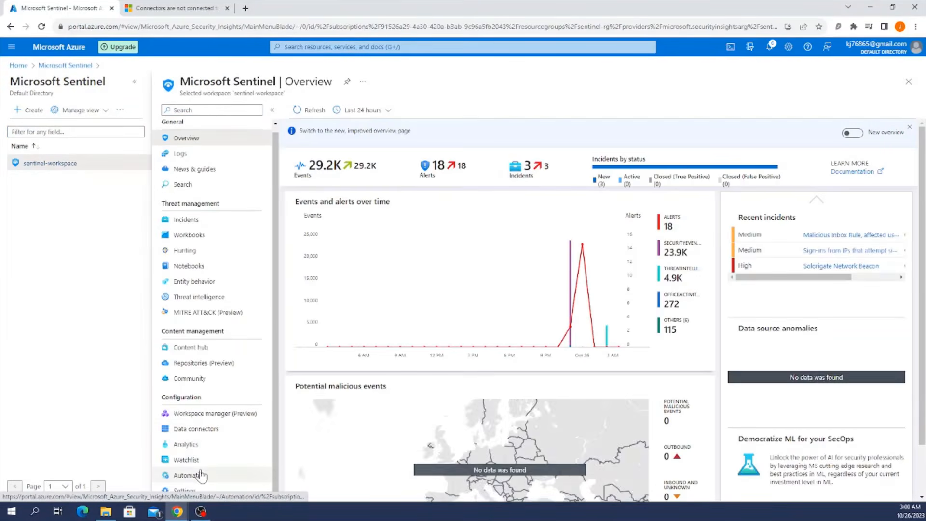
{"action": "left_click", "coordinate": [200, 474]}
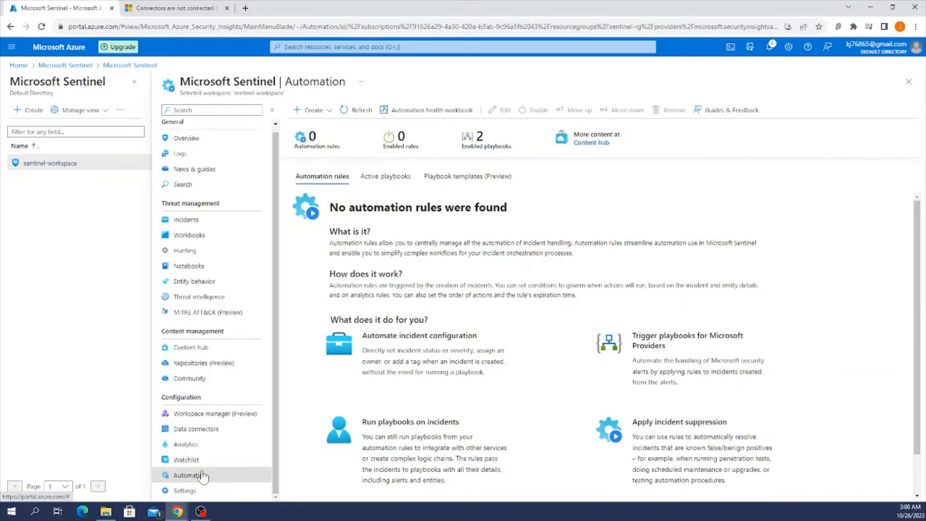
{"action": "left_click", "coordinate": [378, 176]}
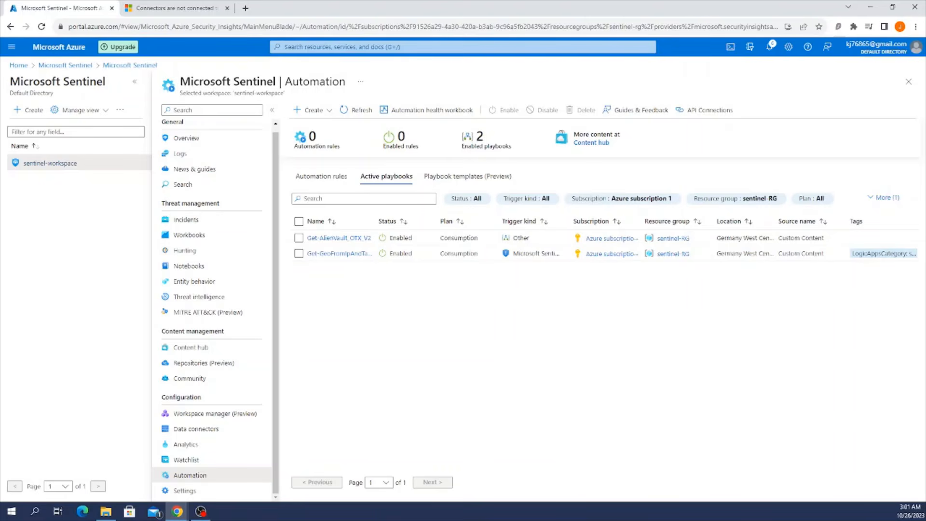
{"action": "left_click", "coordinate": [339, 238]}
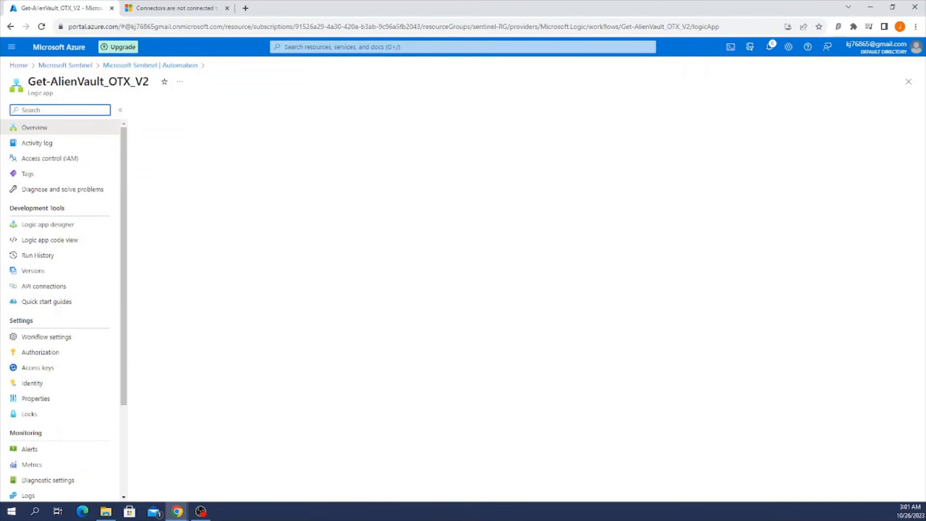
Examine the Get-AlienVault_OTX_V2 workflow's actions and their values in the Logic app designer and open its run history
{"action": "left_click", "coordinate": [30, 226]}
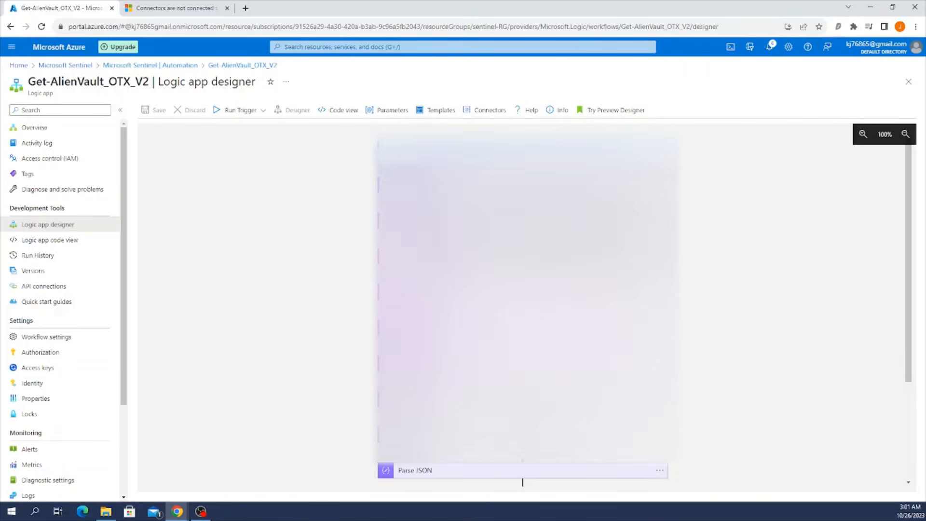
{"action": "left_click", "coordinate": [416, 185]}
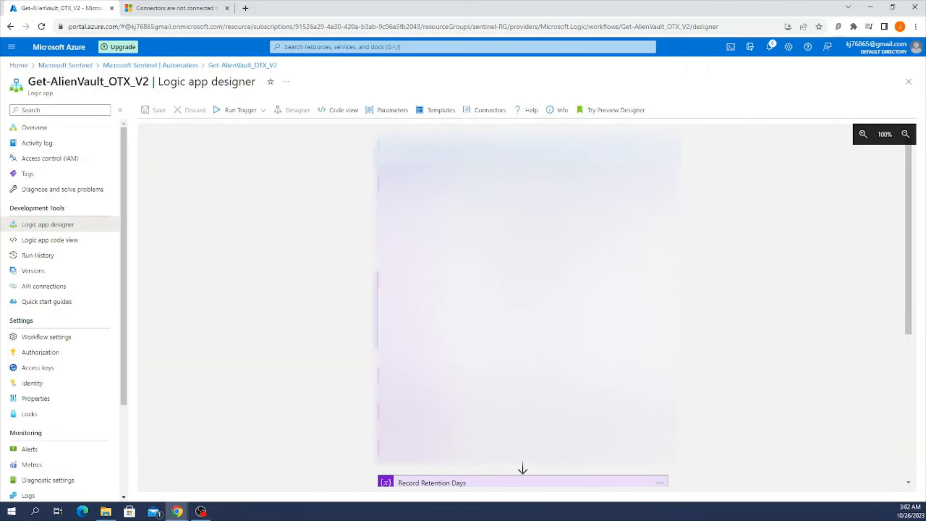
{"action": "scroll", "coordinate": [331, 283], "scroll_direction": "down", "scroll_amount": 5}
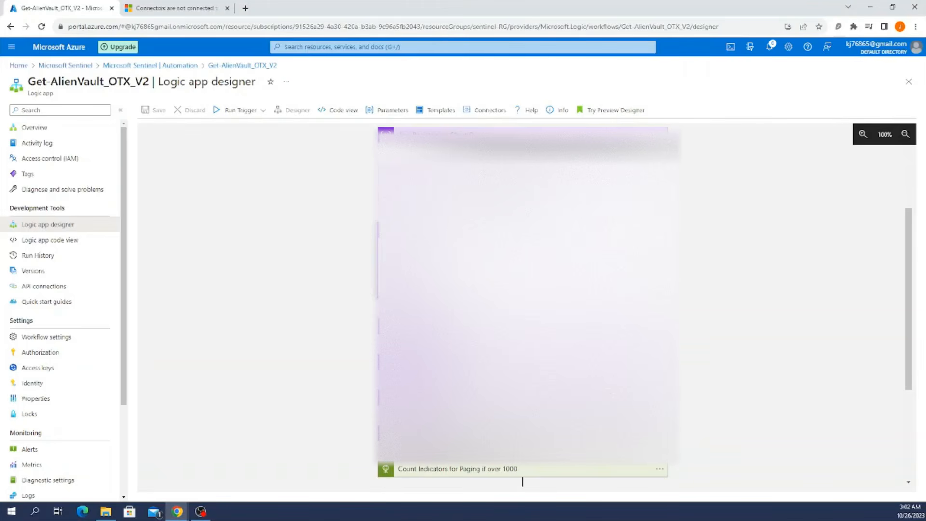
{"action": "left_click", "coordinate": [408, 326]}
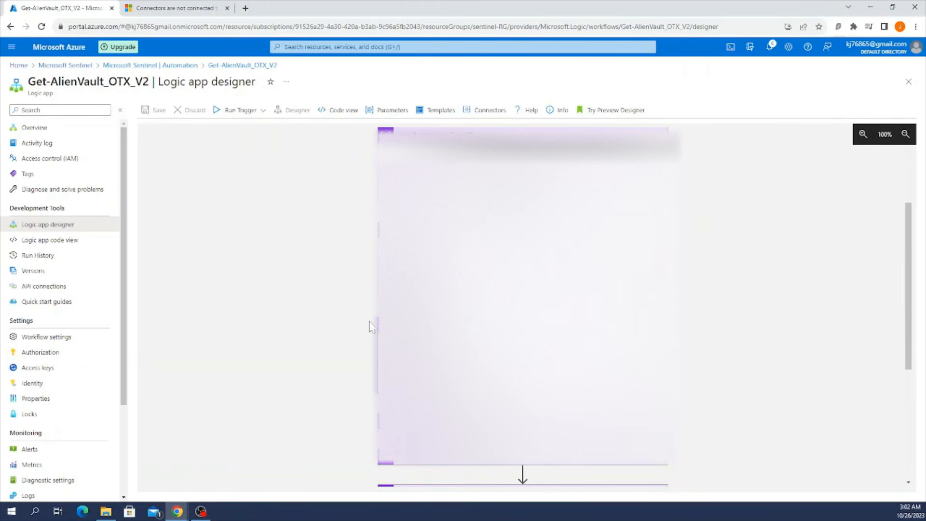
{"action": "scroll", "coordinate": [359, 317], "scroll_direction": "down", "scroll_amount": 2}
{"action": "scroll", "coordinate": [352, 319], "scroll_direction": "up", "scroll_amount": 2}
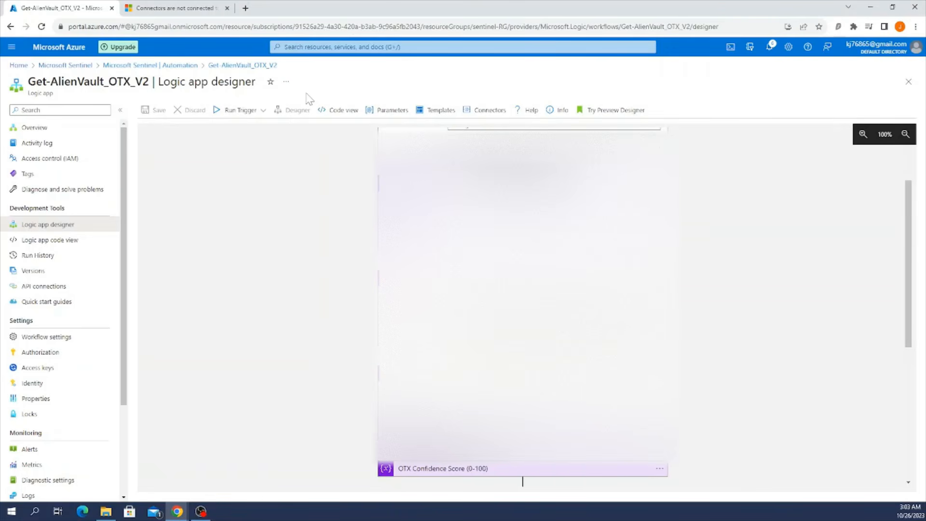
{"action": "left_click", "coordinate": [58, 257]}
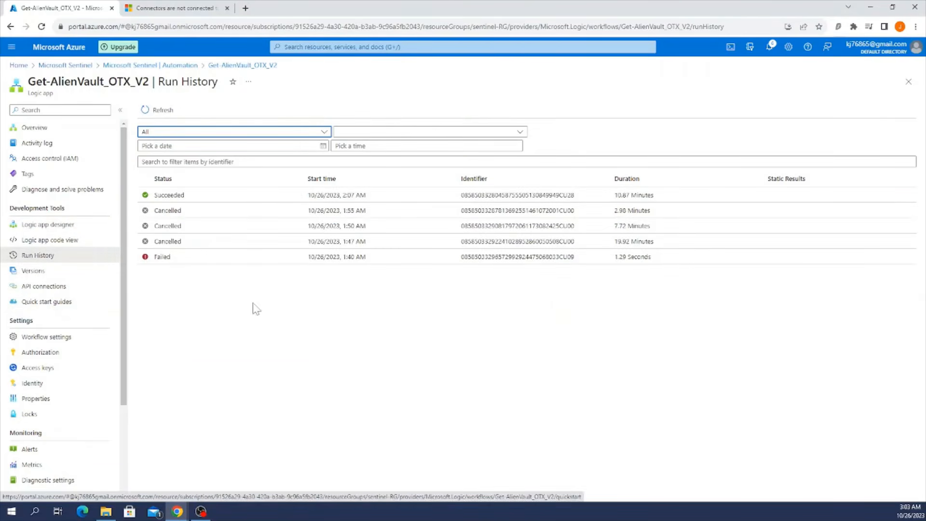